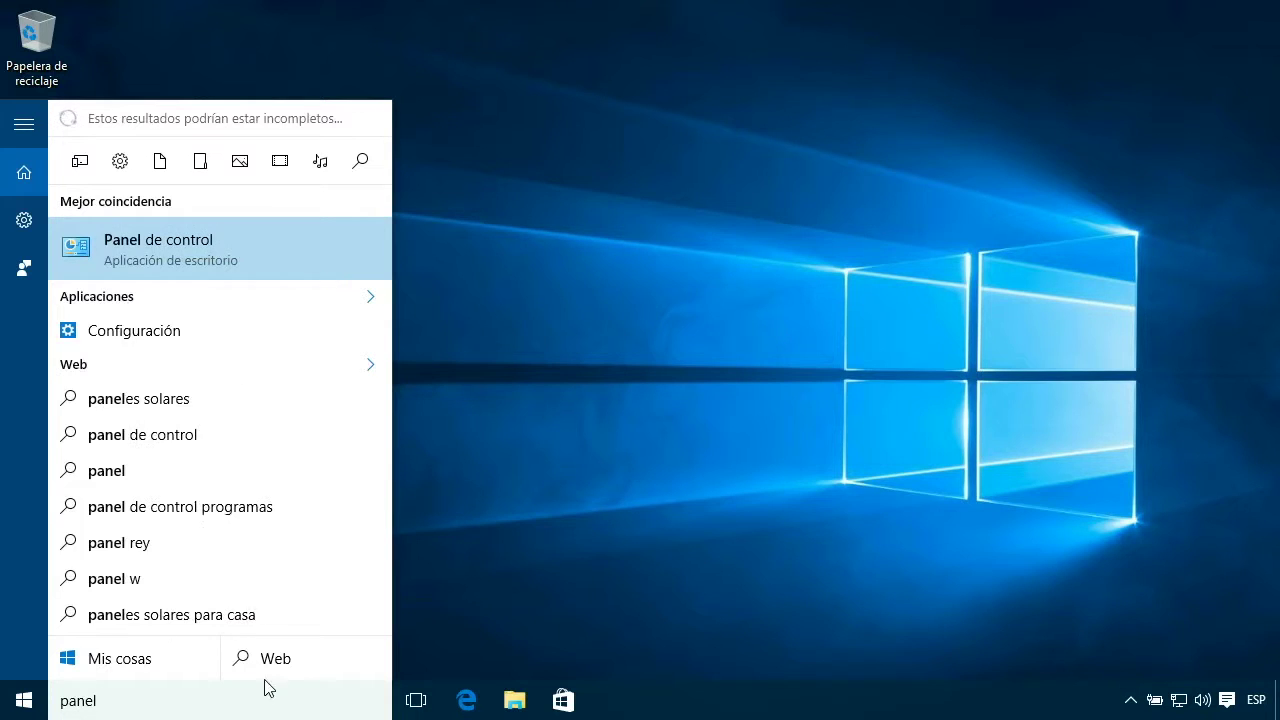
# Check whether Windows is 32-bit or 64-bit on the Control Panel's Sistema page, and close the window.
pyautogui.click(254, 265)
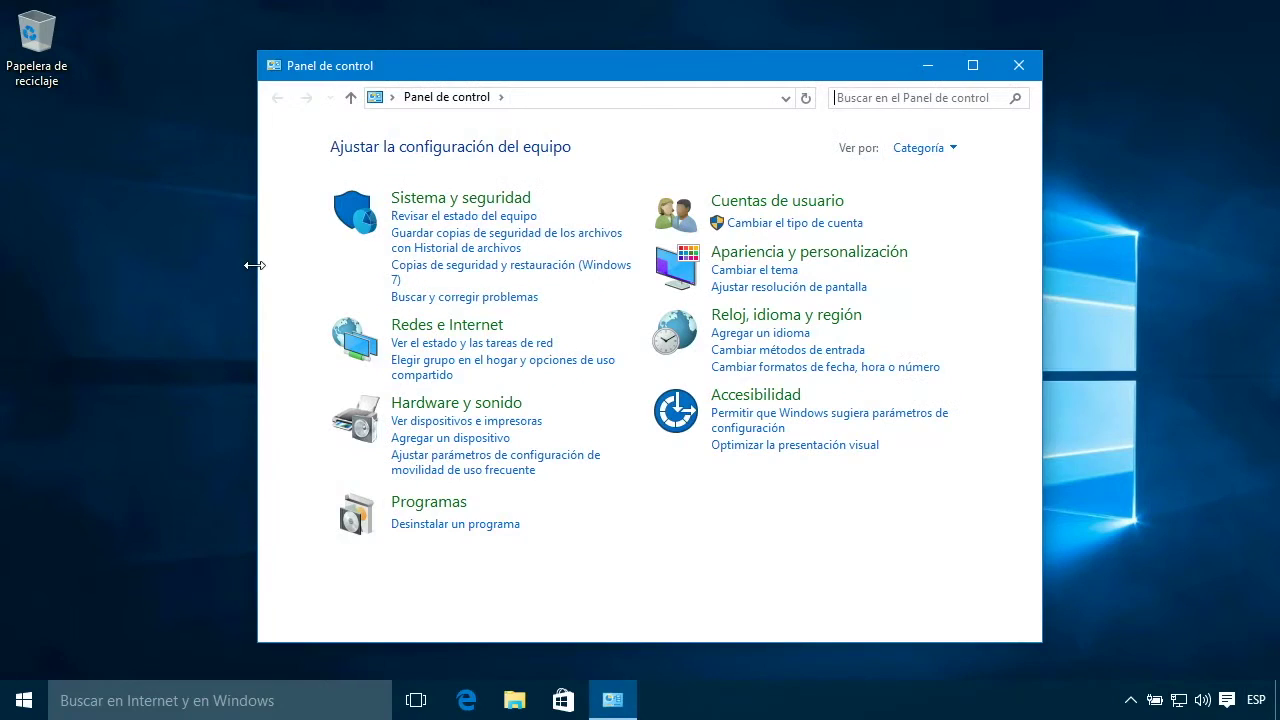
pyautogui.click(415, 202)
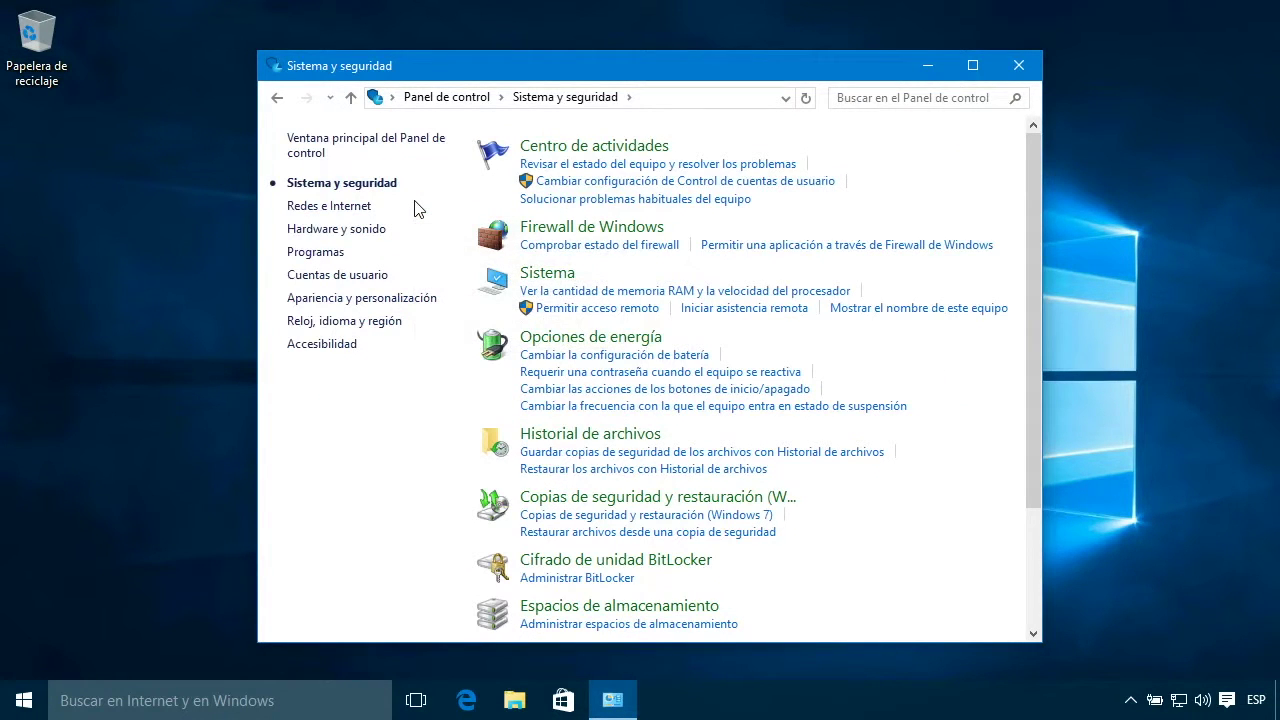
pyautogui.click(528, 273)
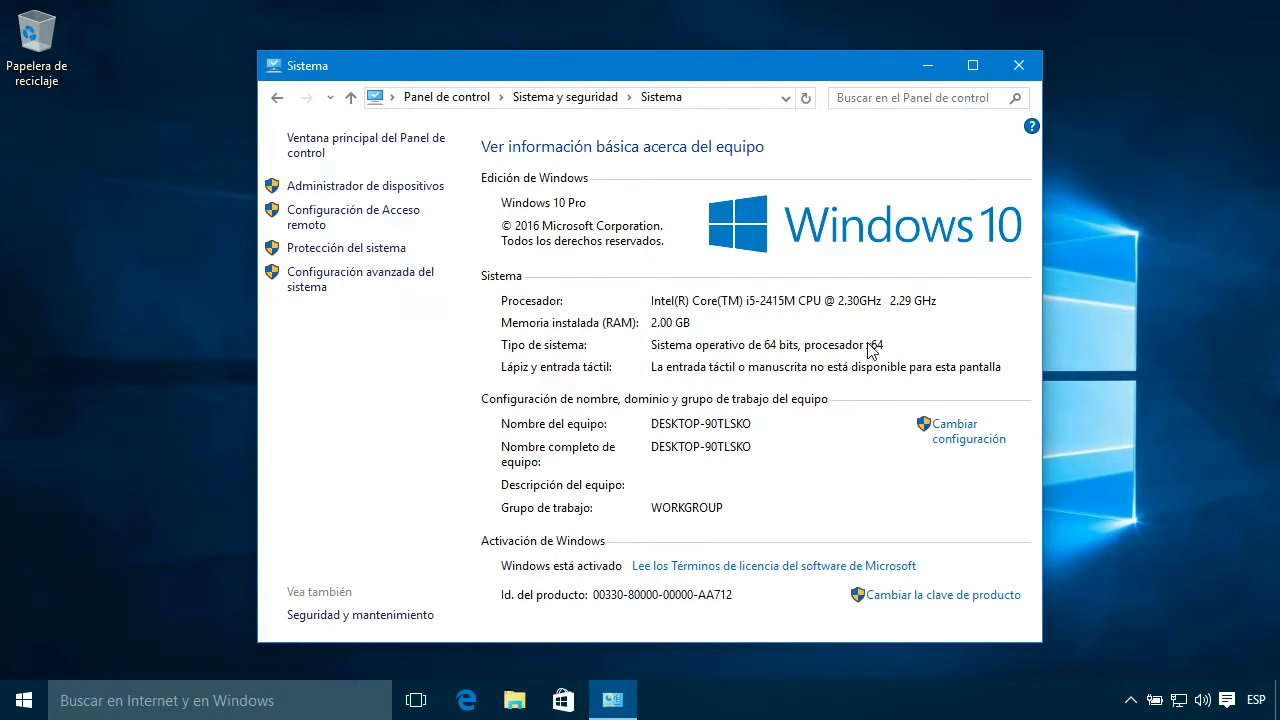
pyautogui.click(1017, 66)
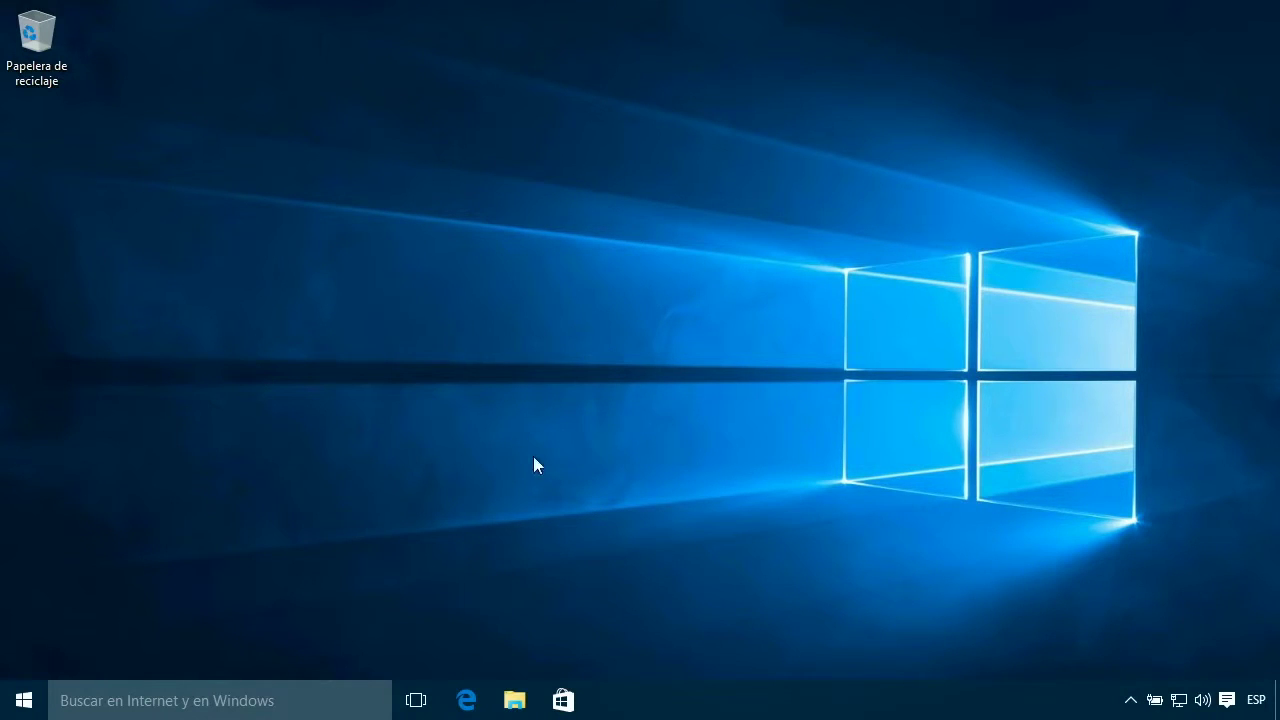
# Switch to Microsoft Edge and open the download page of the miktex.org website.
pyautogui.click(463, 697)
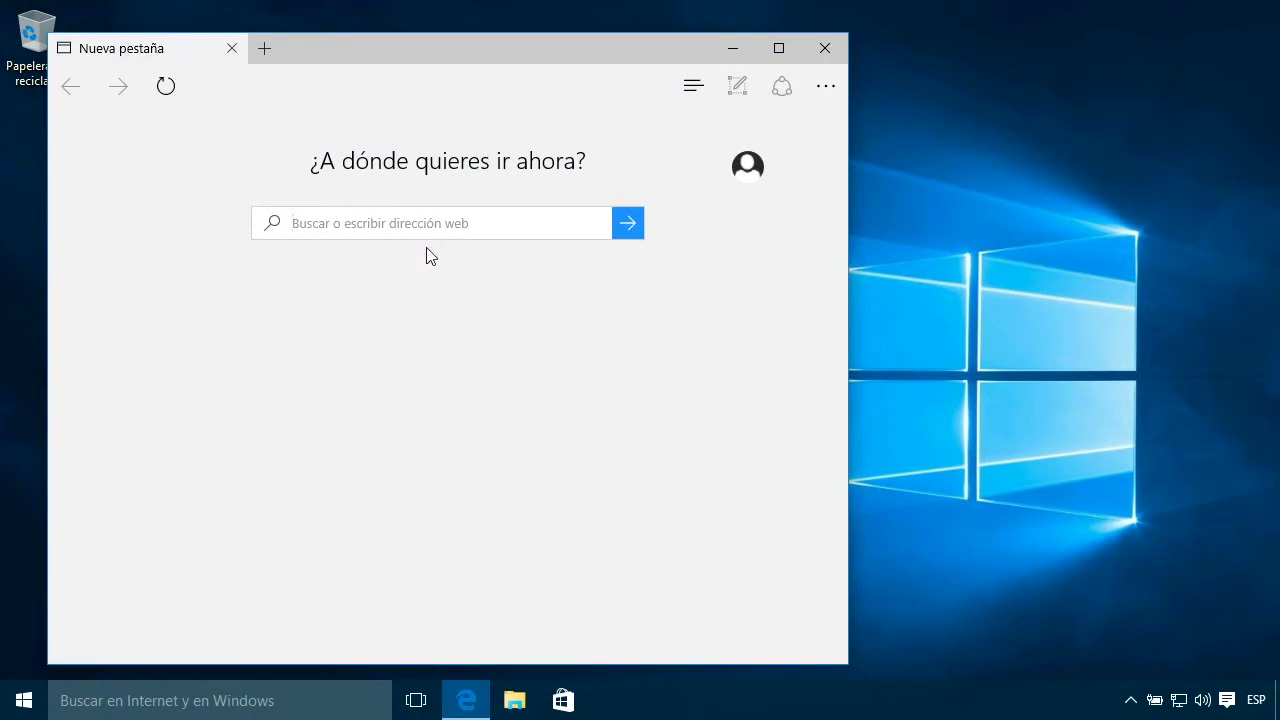
pyautogui.write('m')
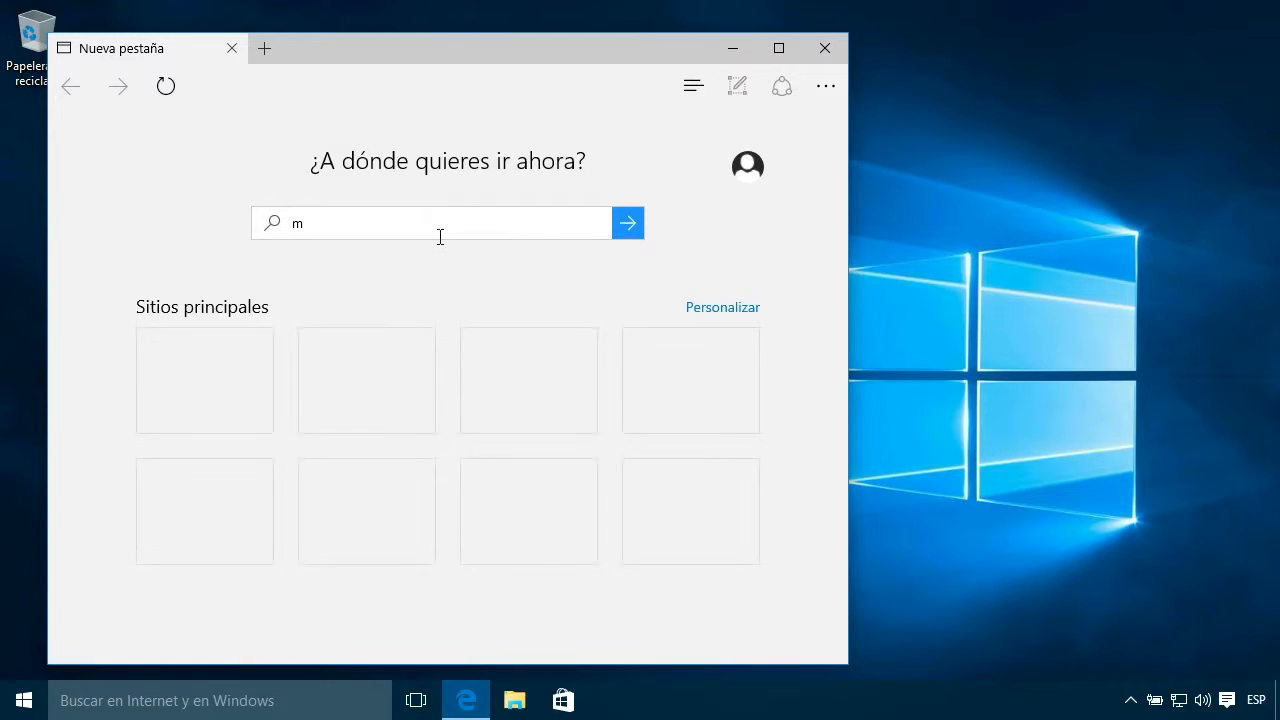
pyautogui.write('iktex.org')
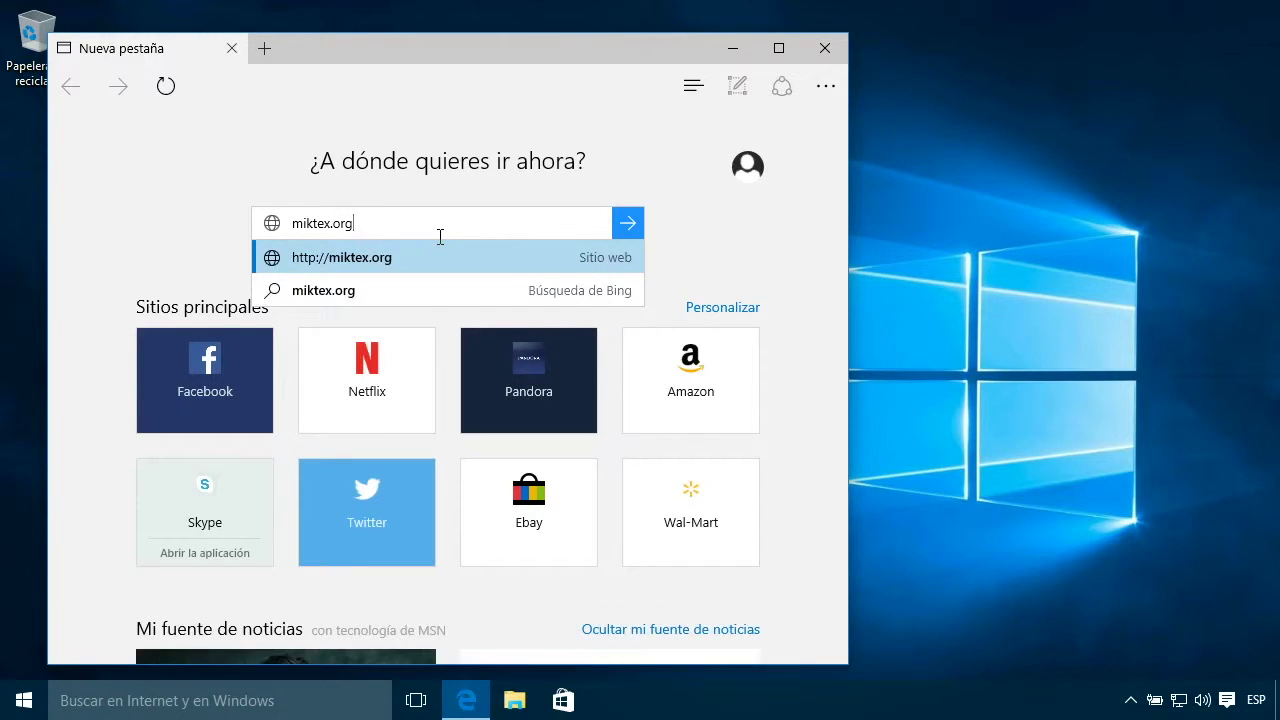
pyautogui.press('Return')
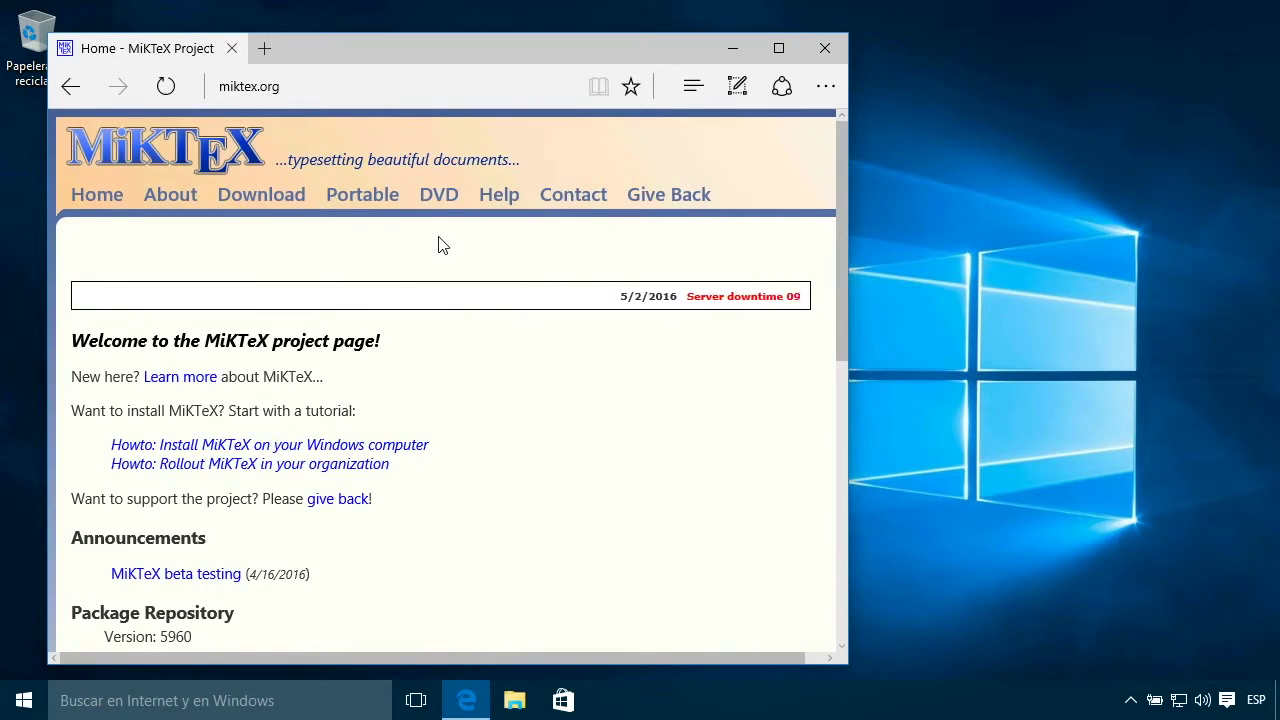
pyautogui.click(284, 196)
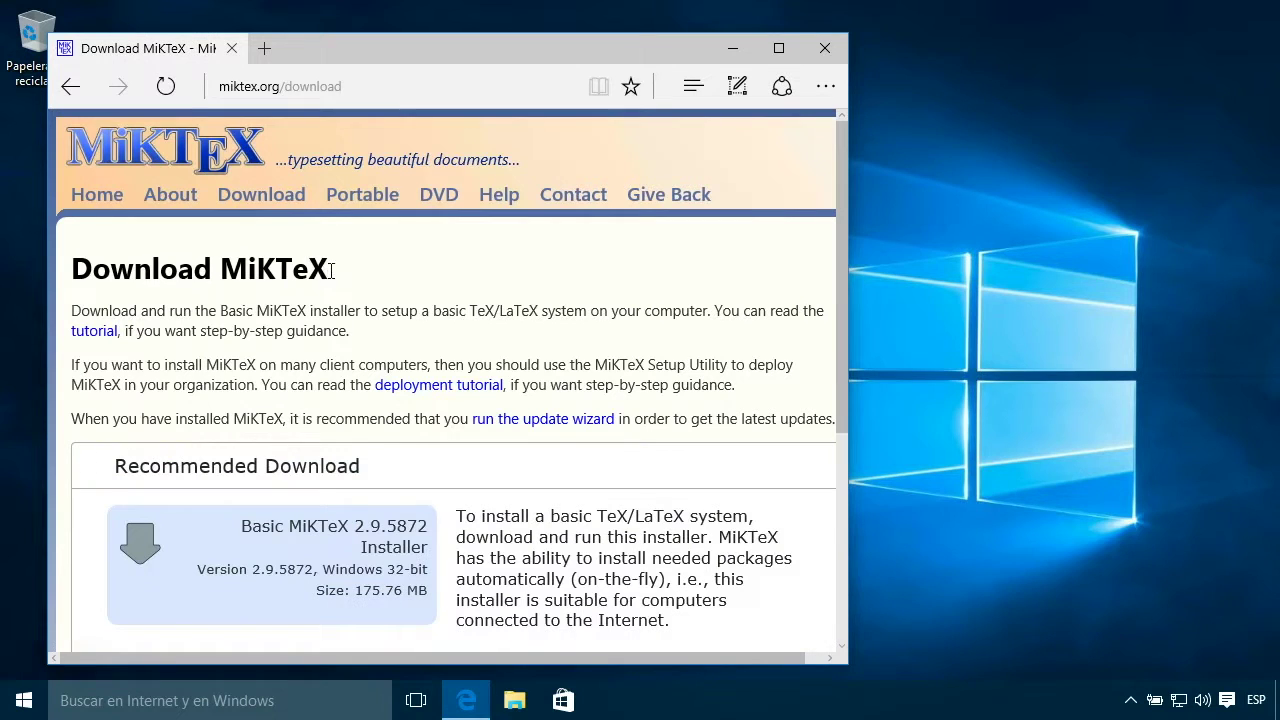
# Download the Basic MiKTeX 2.9.5872 64-bit Installer from Other Downloads and close the browser.
pyautogui.scroll(-1, 331, 271)
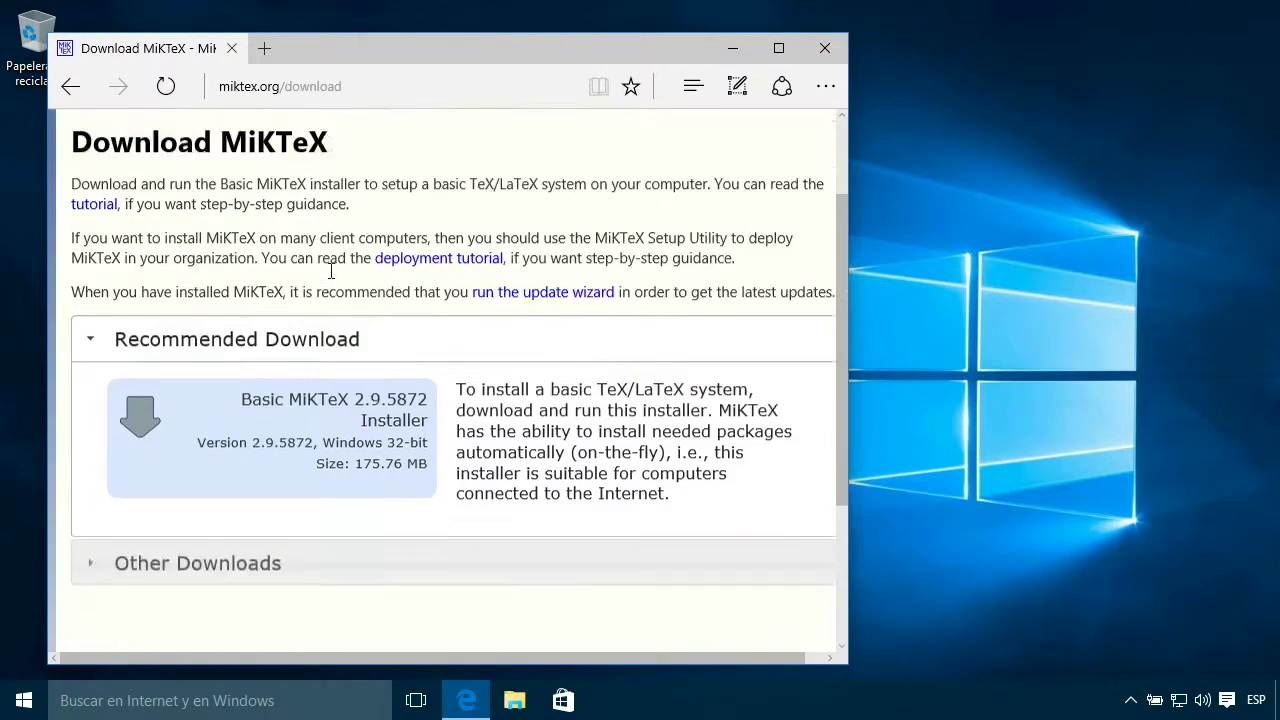
pyautogui.scroll(-2, 331, 271)
pyautogui.click(371, 262)
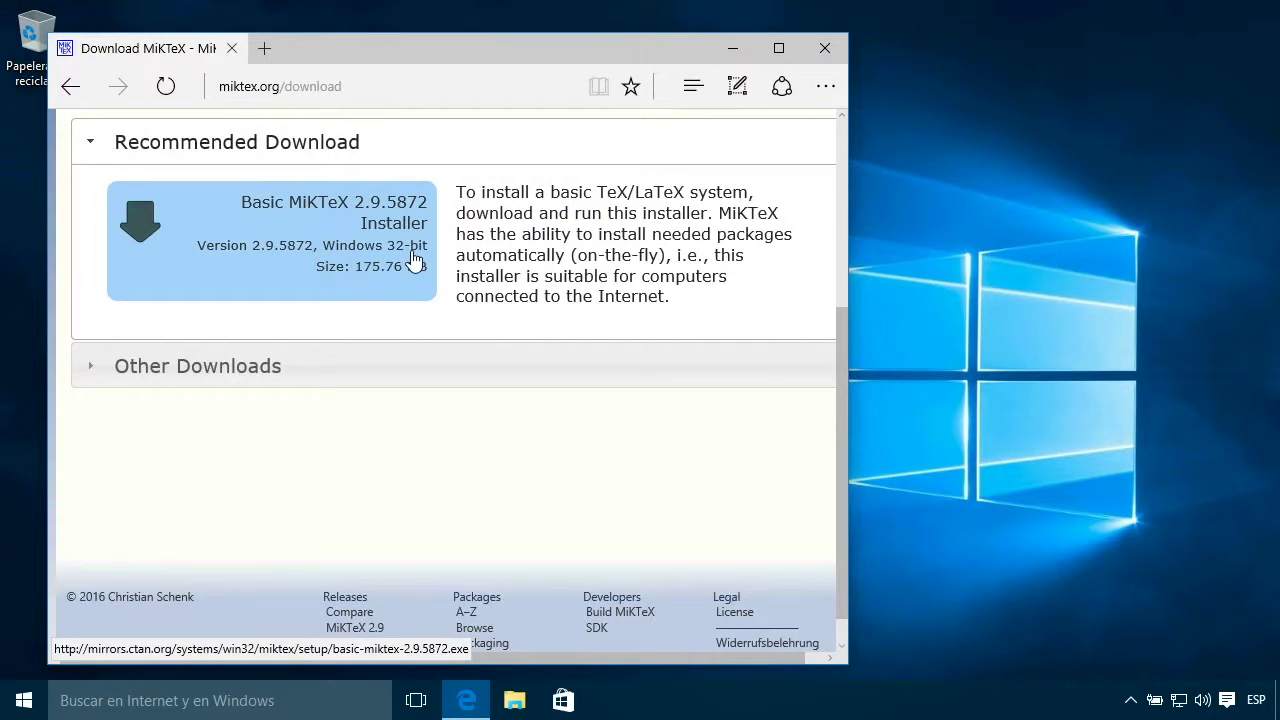
pyautogui.click(167, 365)
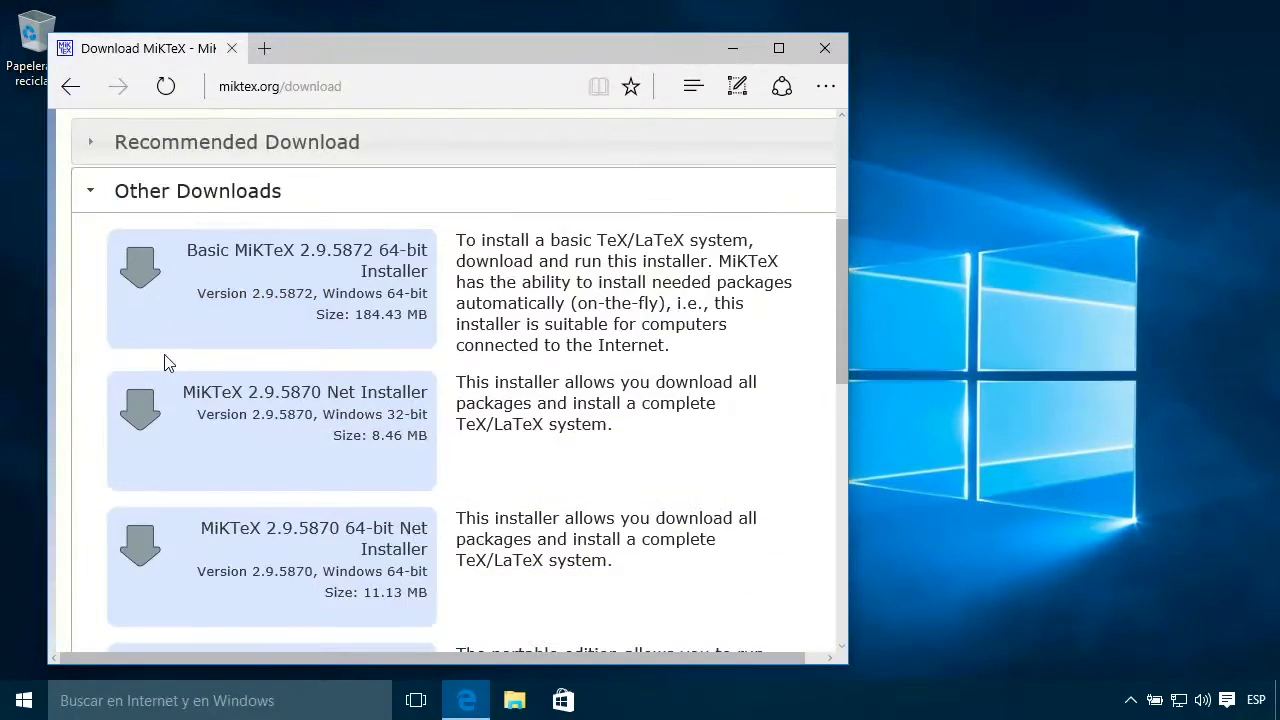
pyautogui.click(248, 294)
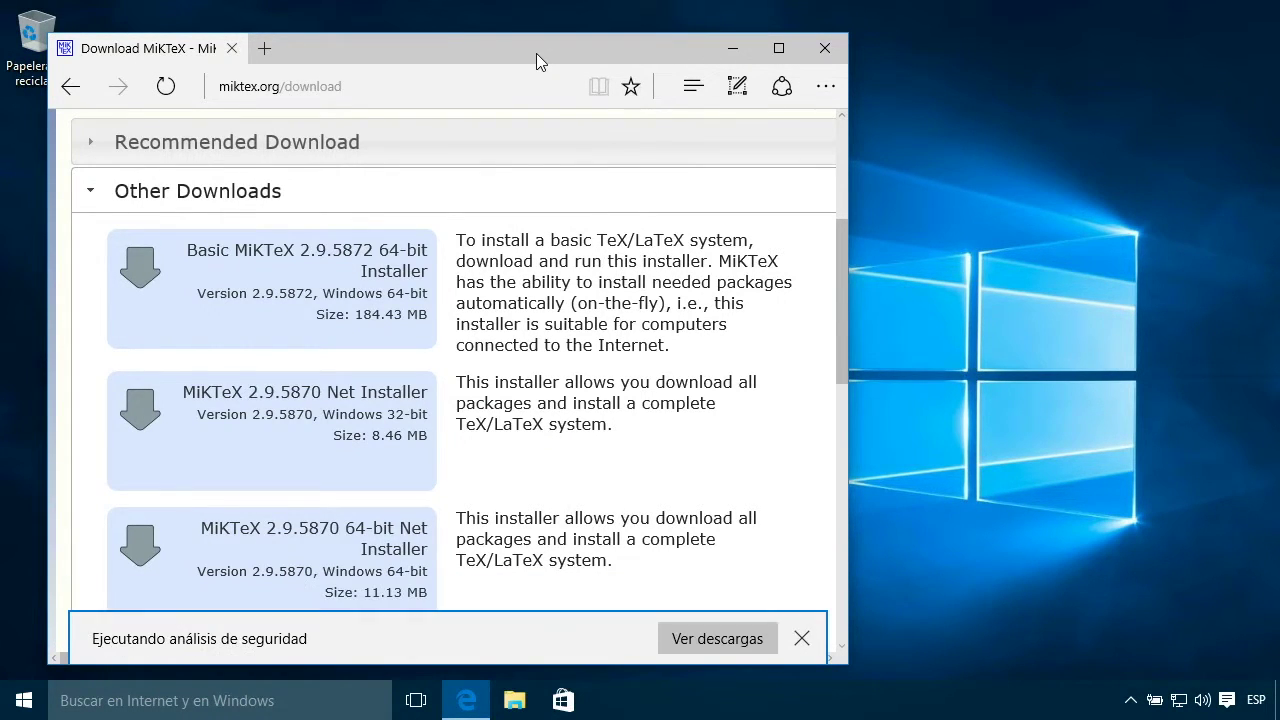
pyautogui.click(825, 48)
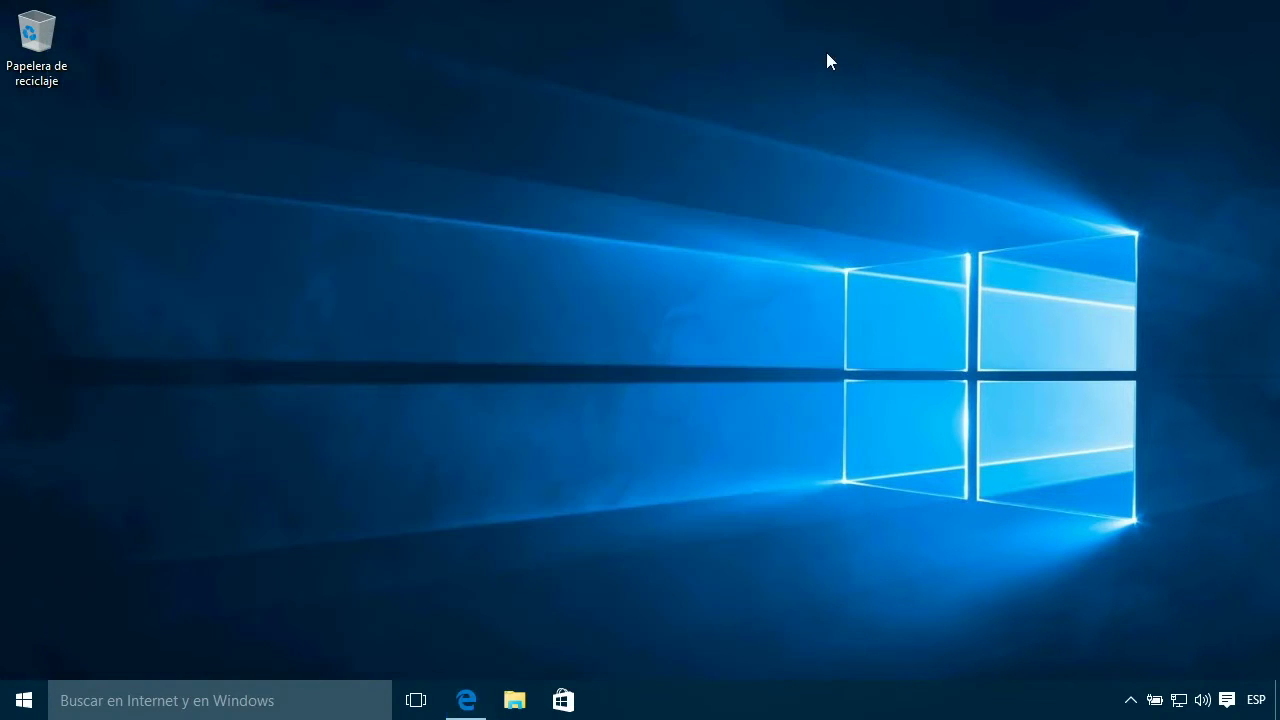
# Run basic-miktex-2.9.5872-x64 from the Descargas folder in File Explorer and allow it to make changes to the PC.
pyautogui.click(514, 705)
pyautogui.click(340, 210)
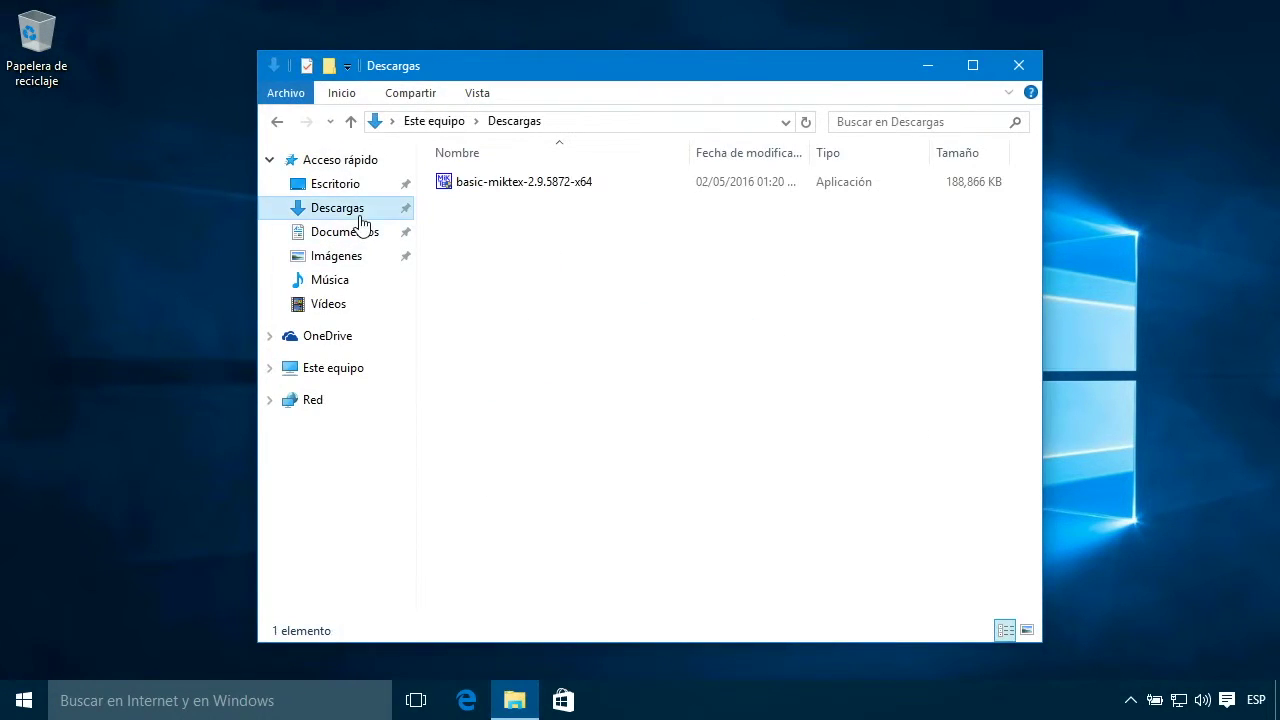
pyautogui.click(500, 190)
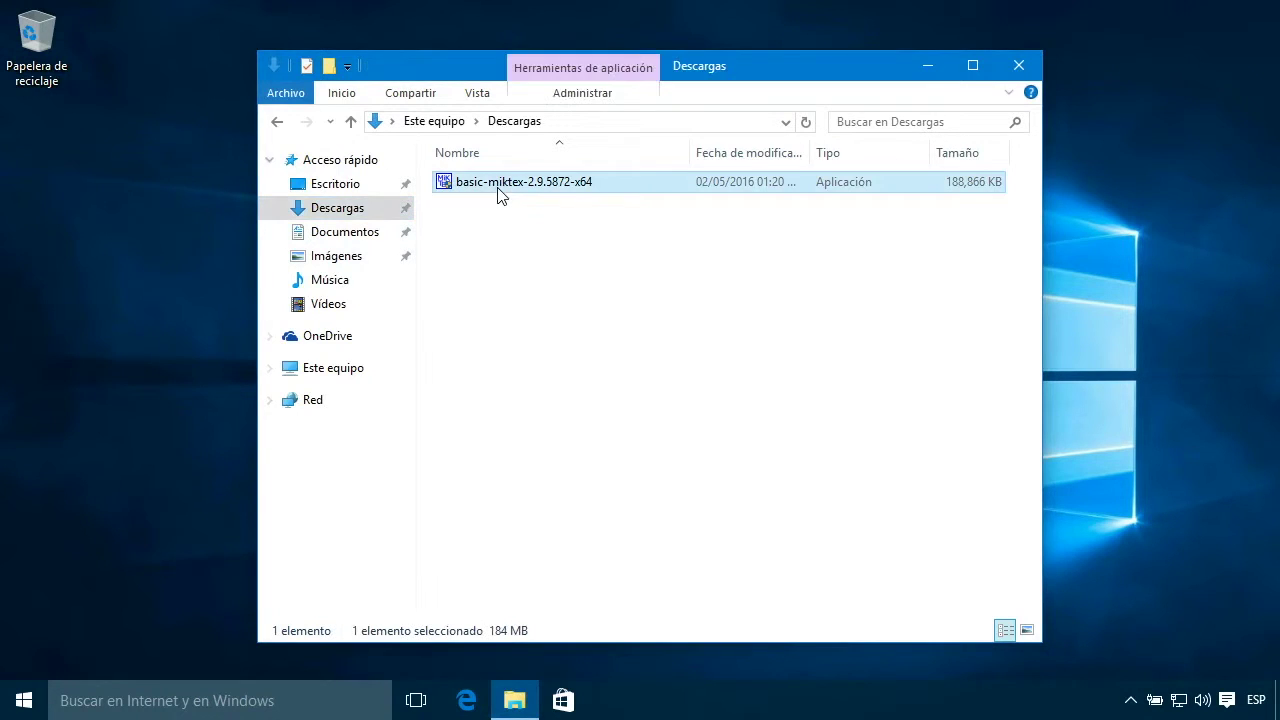
pyautogui.click(1004, 78)
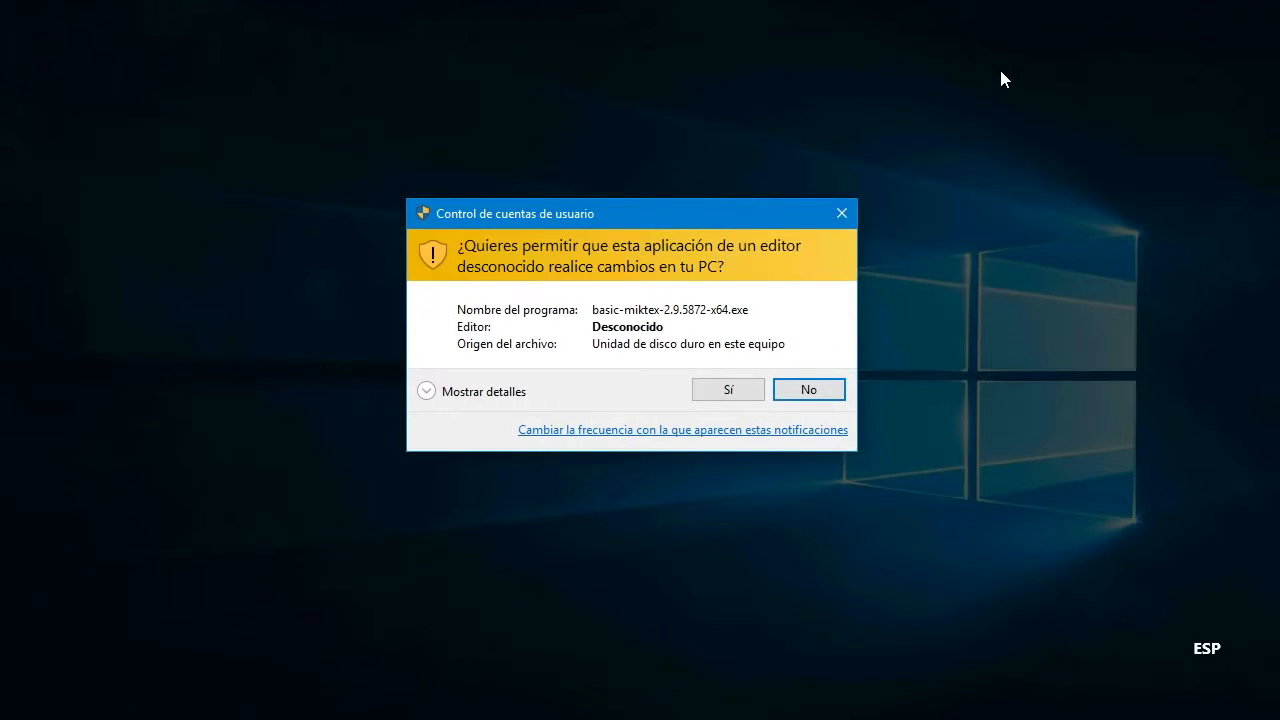
pyautogui.click(733, 389)
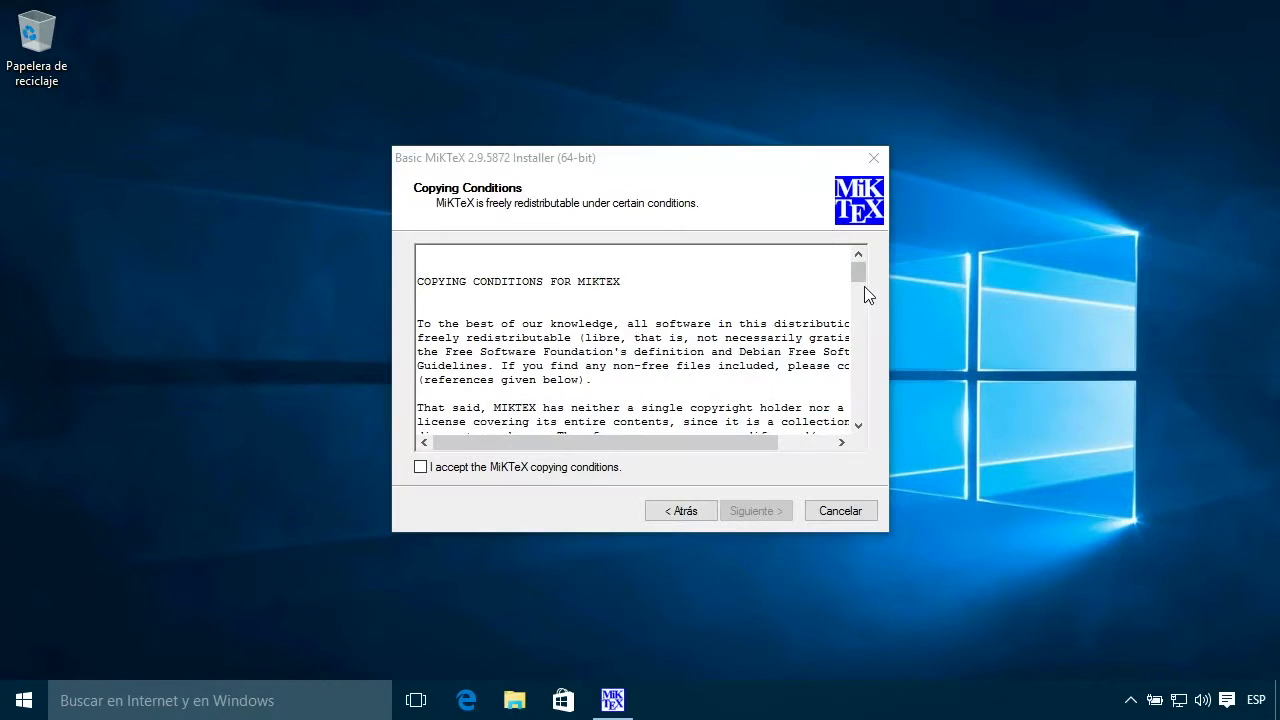
# Read through the MiKTeX copying conditions, accept them and continue to the shared installation options.
pyautogui.moveTo(862, 282); pyautogui.dragTo(863, 426)
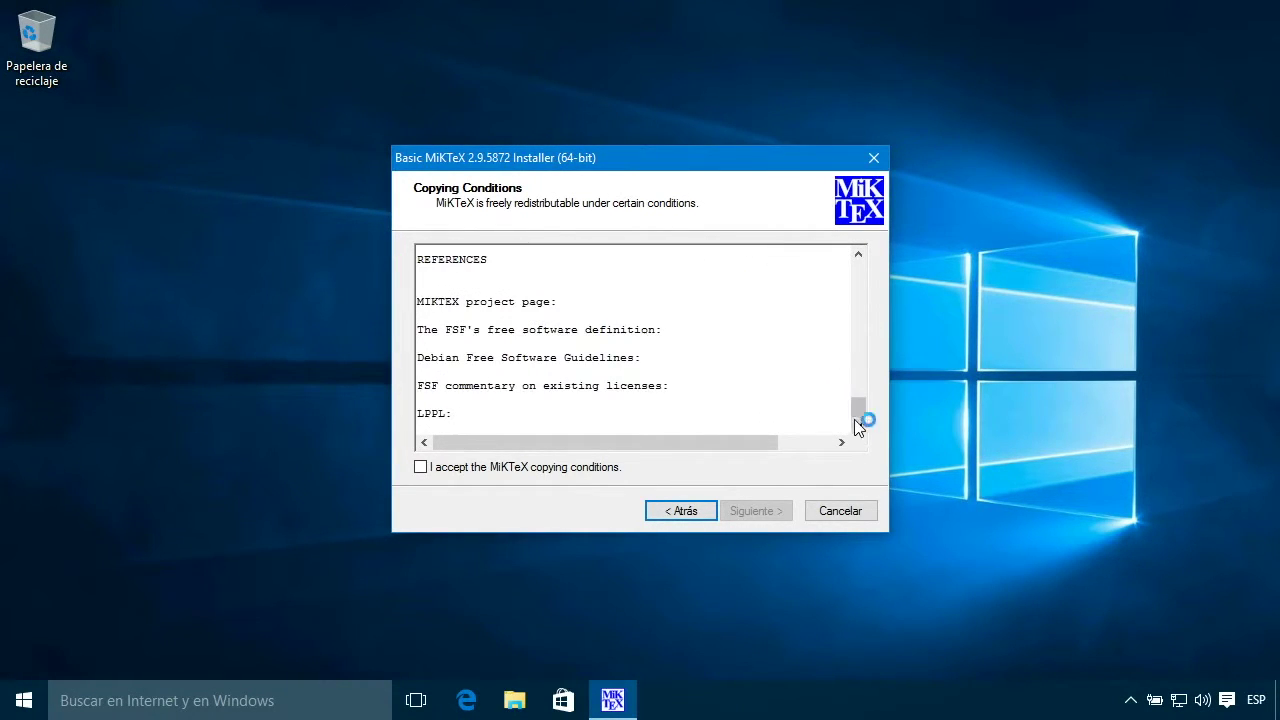
pyautogui.click(424, 468)
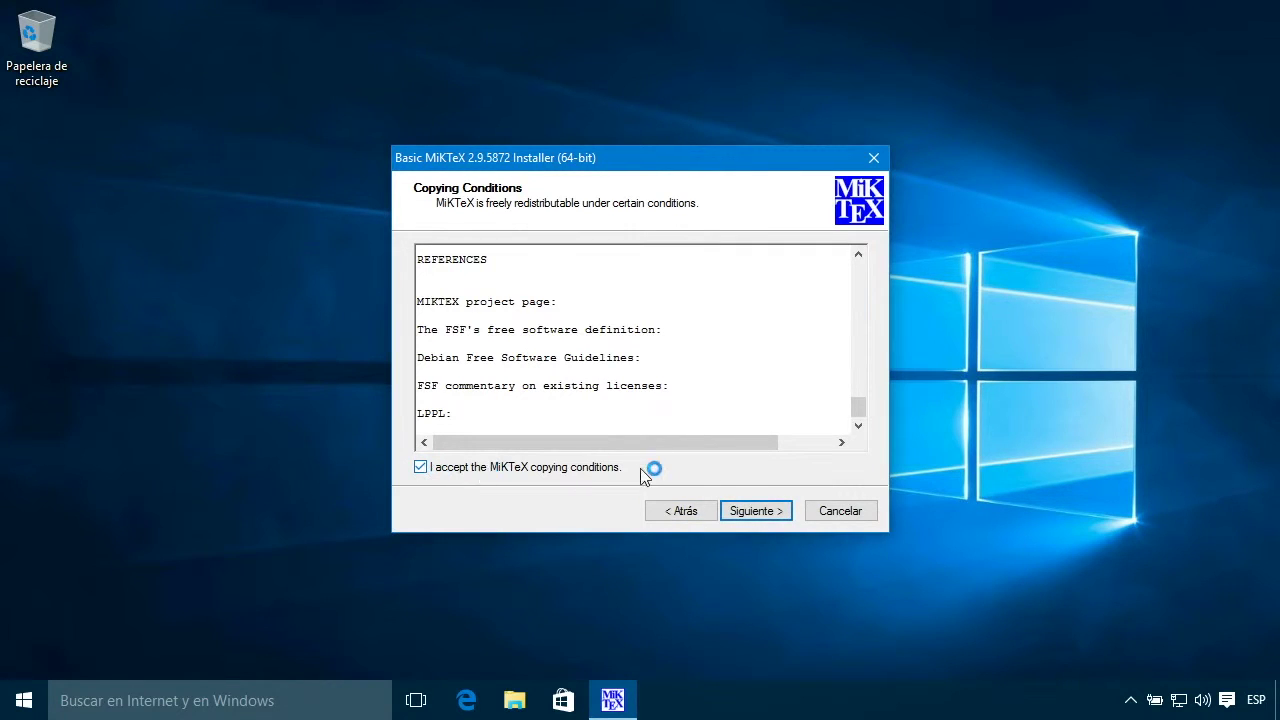
pyautogui.click(739, 505)
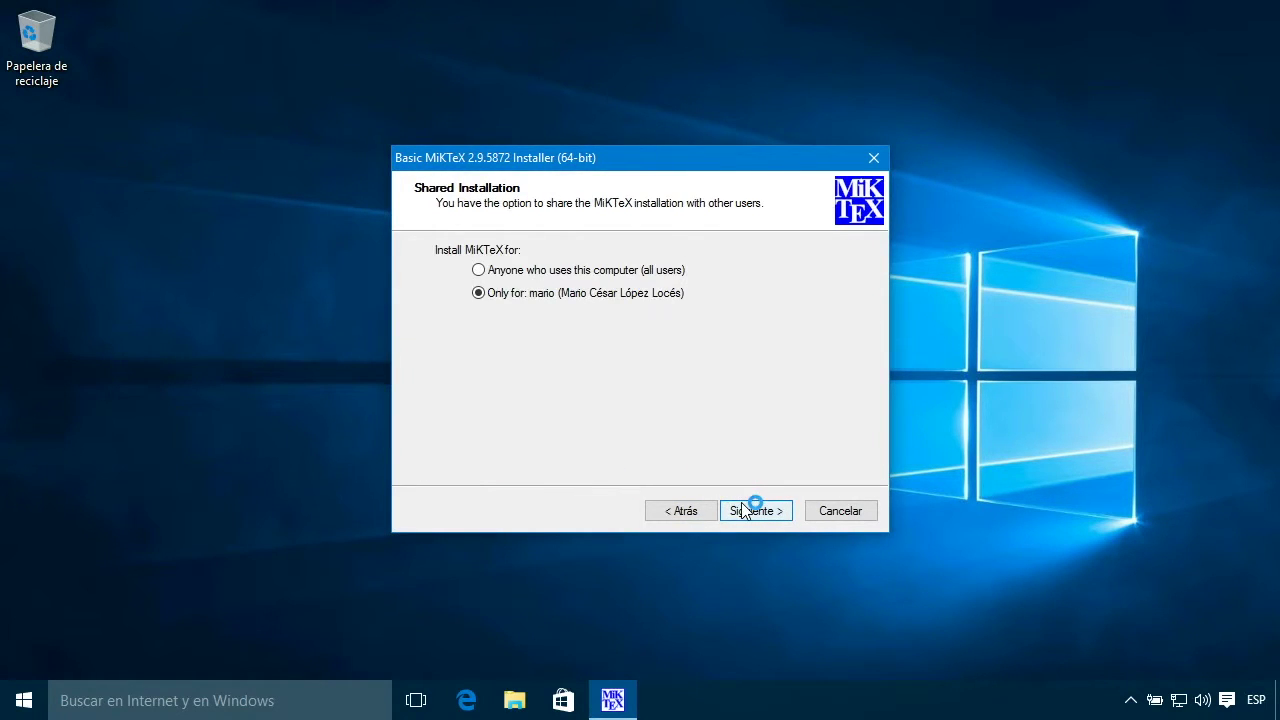
# Choose to install MiKTeX only for the current user and accept the default installation directory.
pyautogui.click(603, 272)
pyautogui.click(560, 295)
pyautogui.click(751, 516)
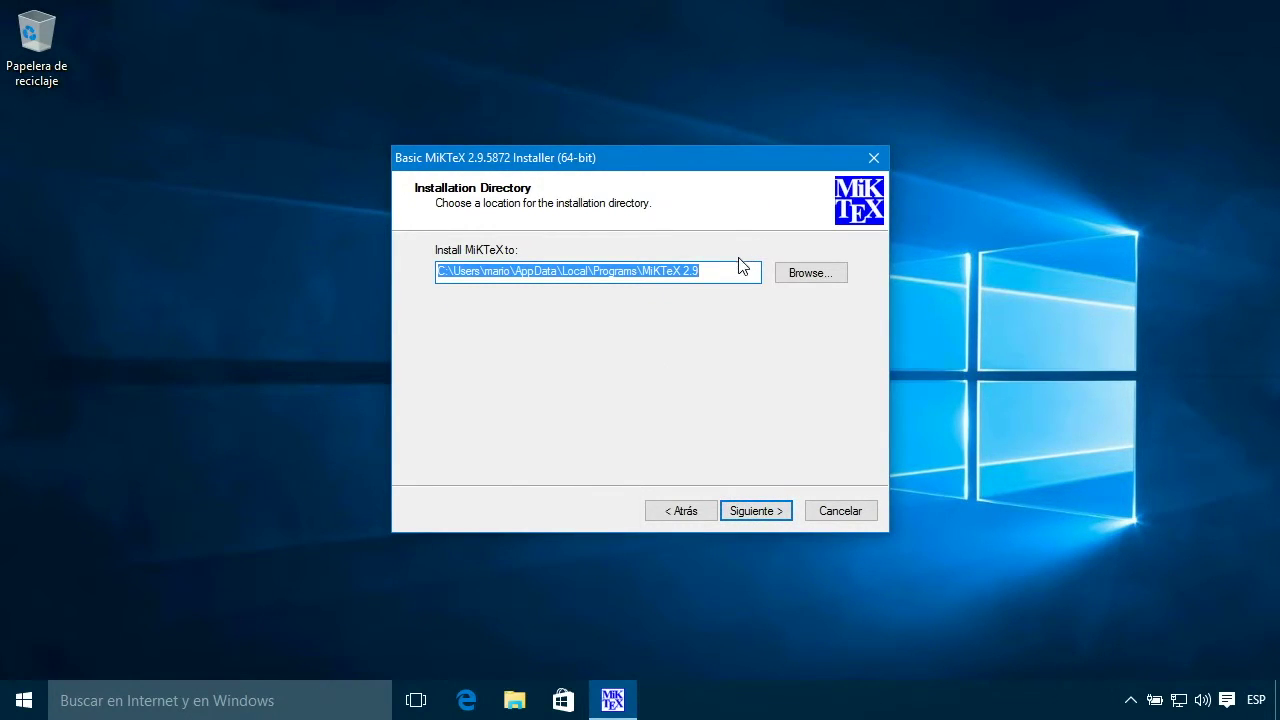
pyautogui.click(763, 510)
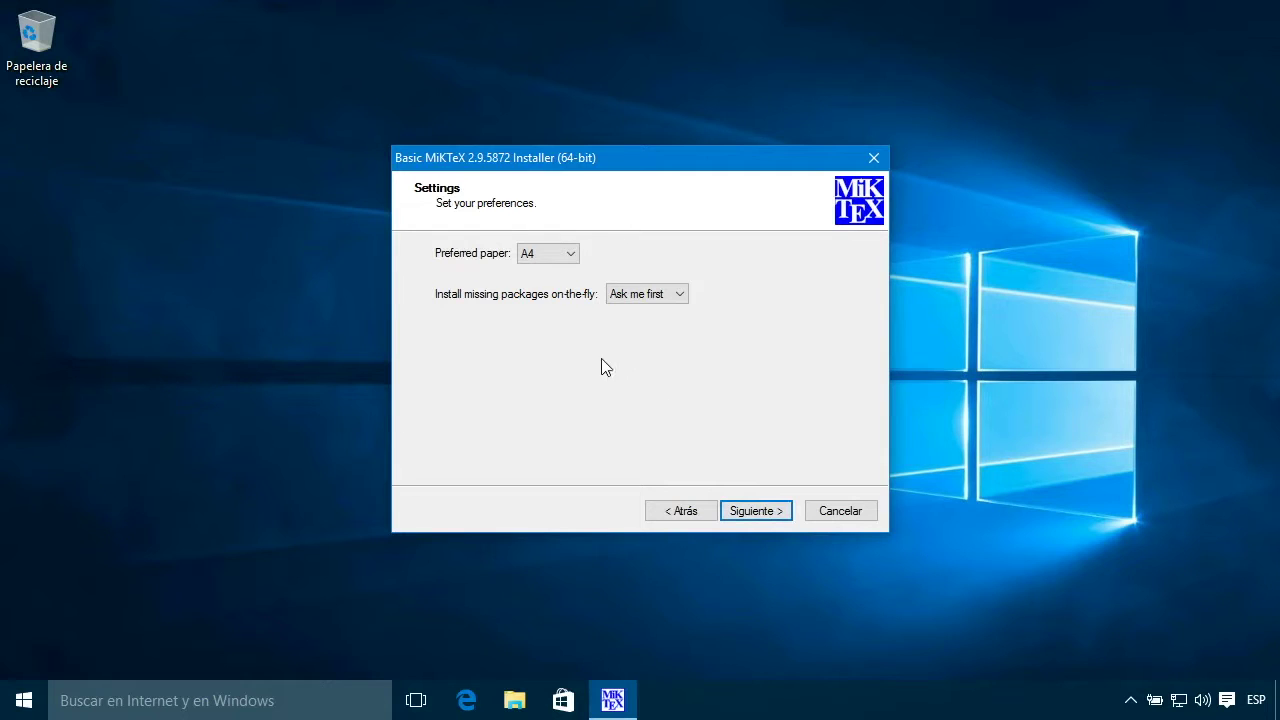
# Set the preferred paper to Letter and installing missing packages on-the-fly to Yes, and start the installation.
pyautogui.click(575, 258)
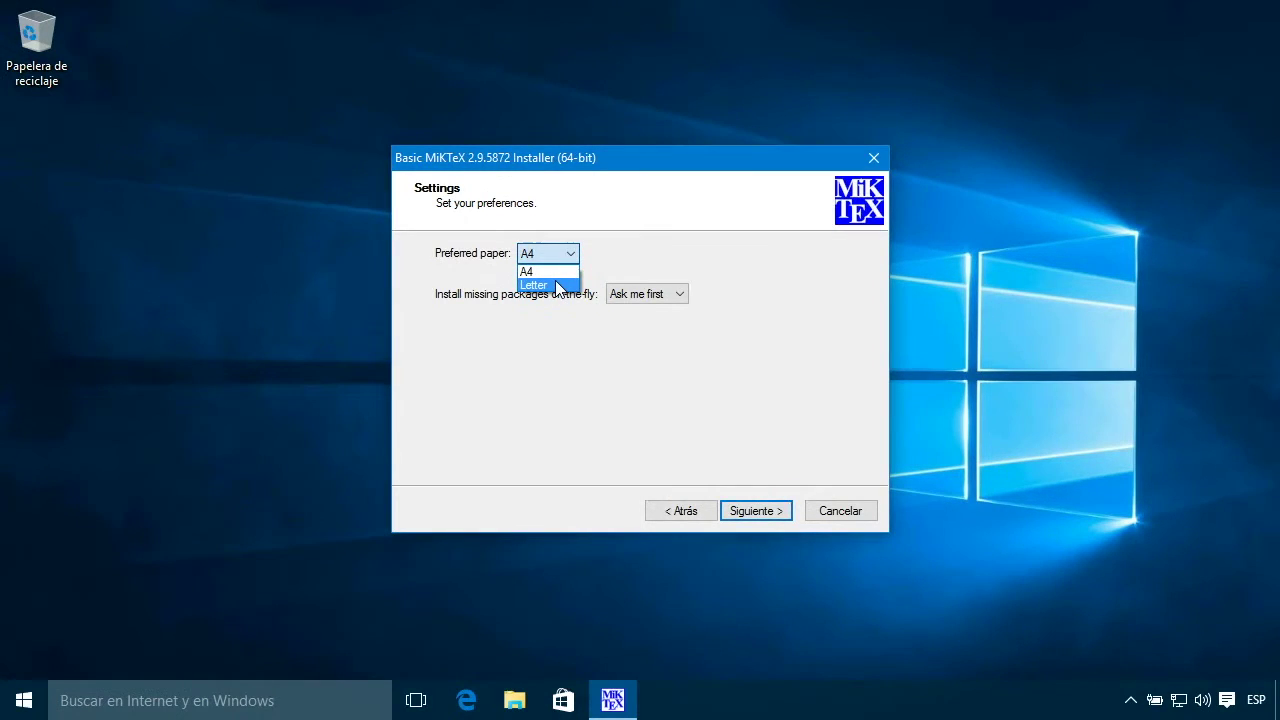
pyautogui.click(558, 286)
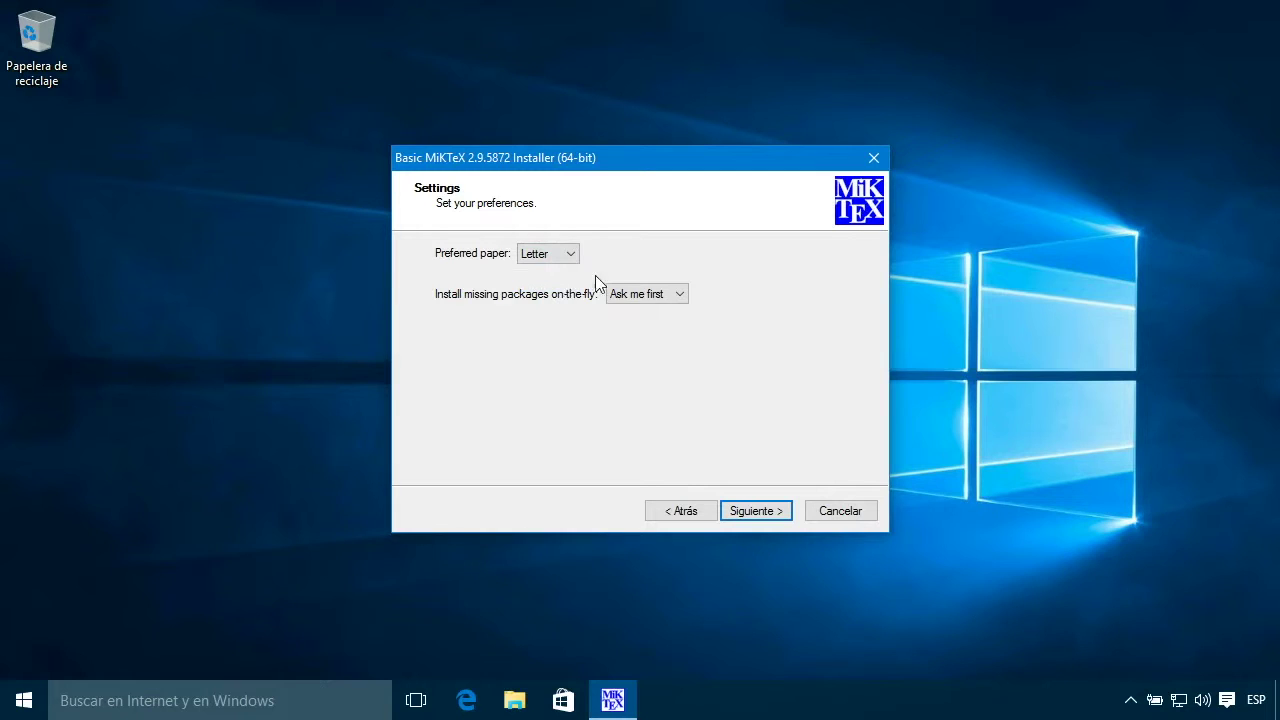
pyautogui.click(679, 292)
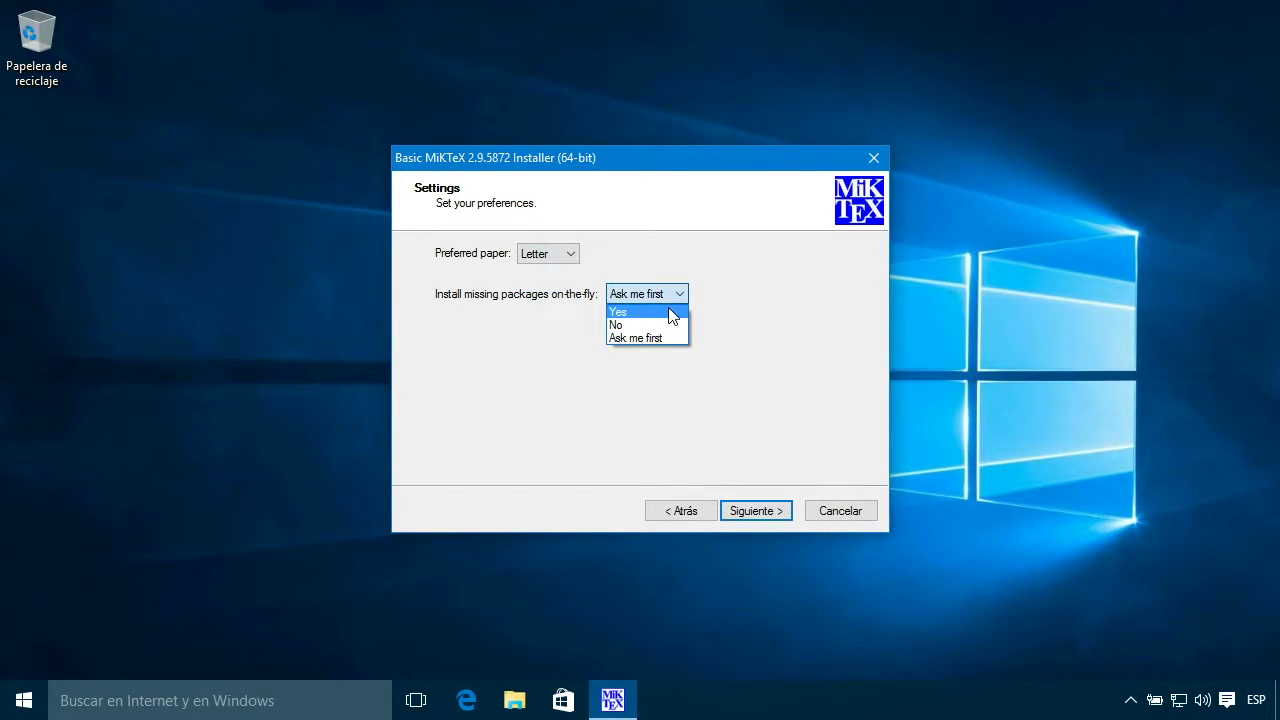
pyautogui.click(671, 313)
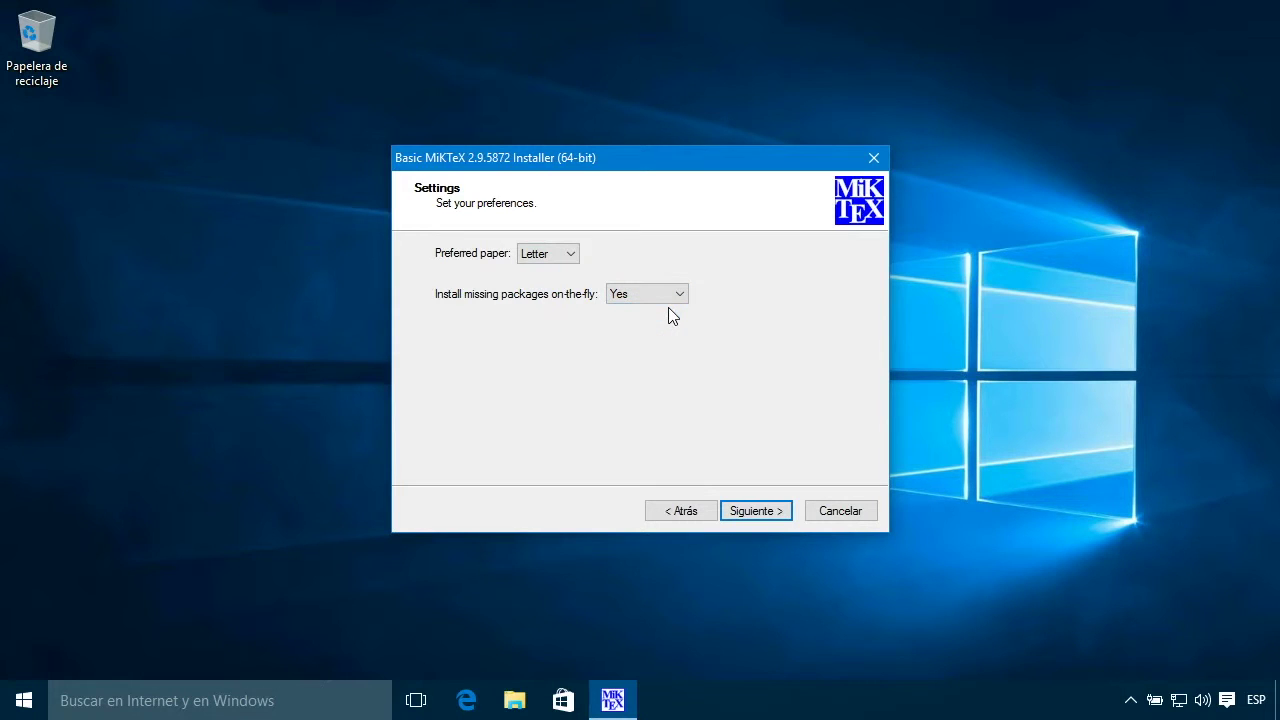
pyautogui.click(754, 511)
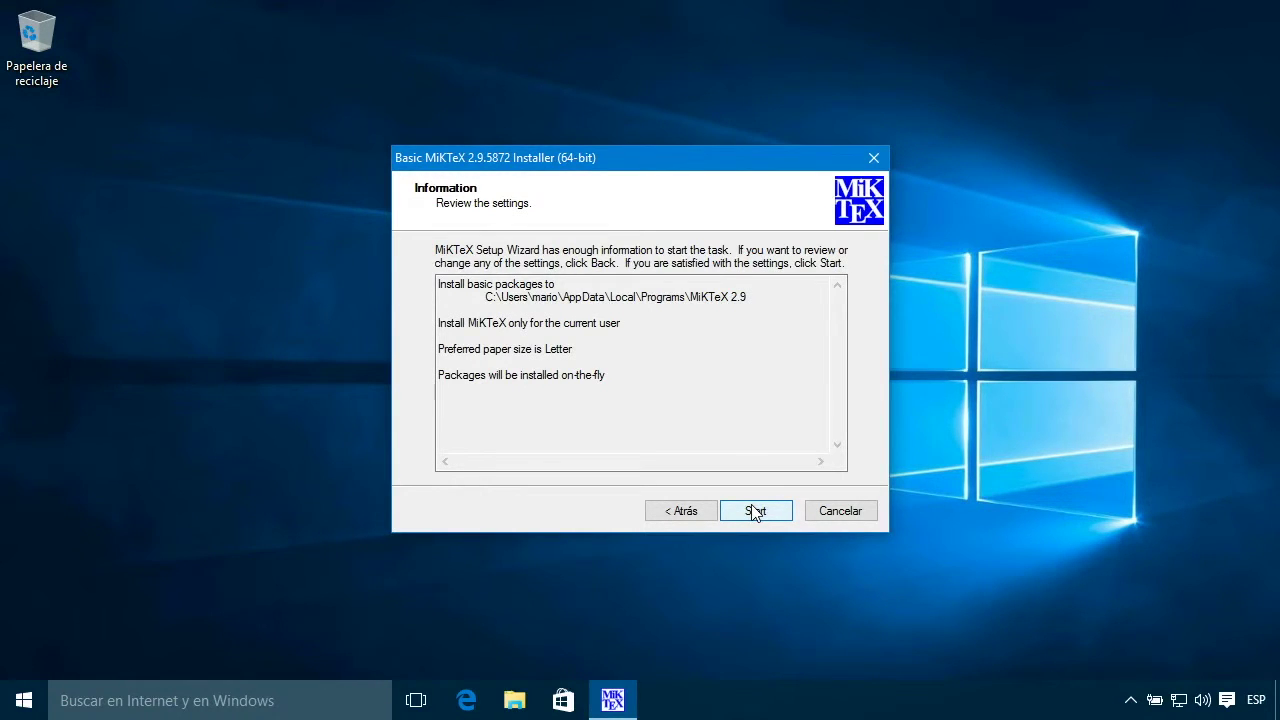
pyautogui.click(757, 511)
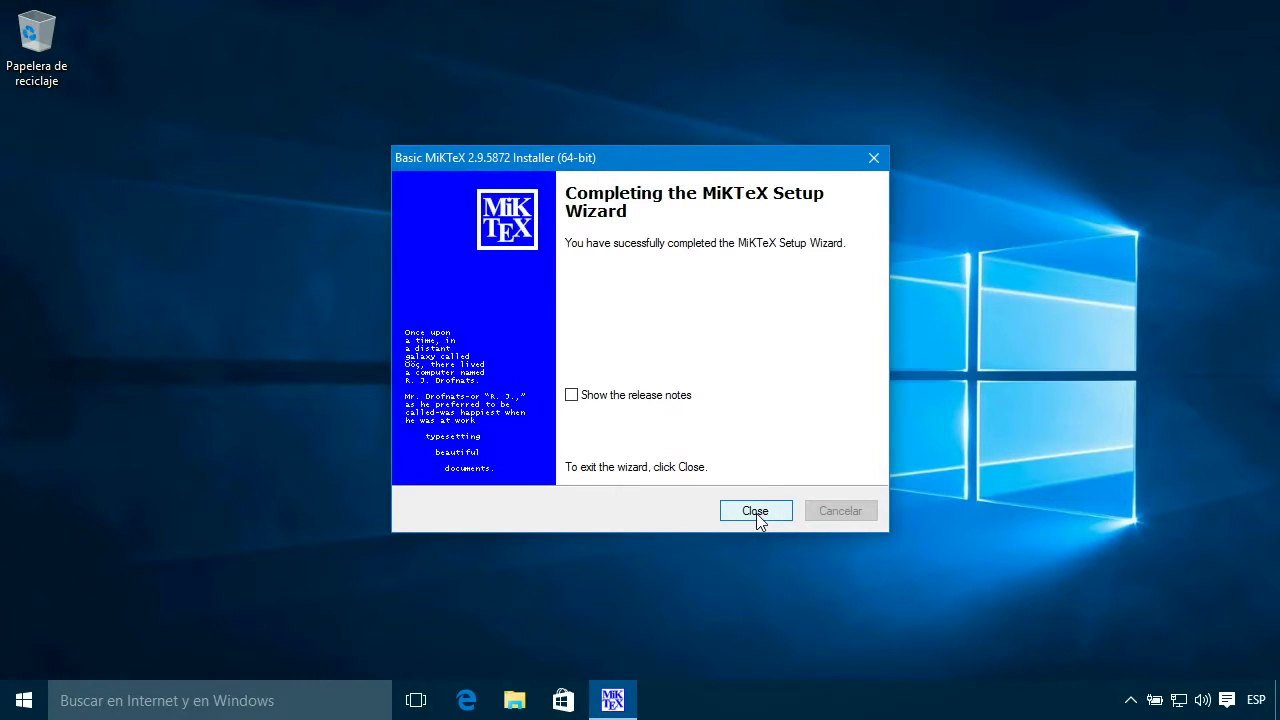
# Finish the MiKTeX setup wizard with the release notes option enabled, and close the release notes page.
pyautogui.click(573, 397)
pyautogui.click(753, 511)
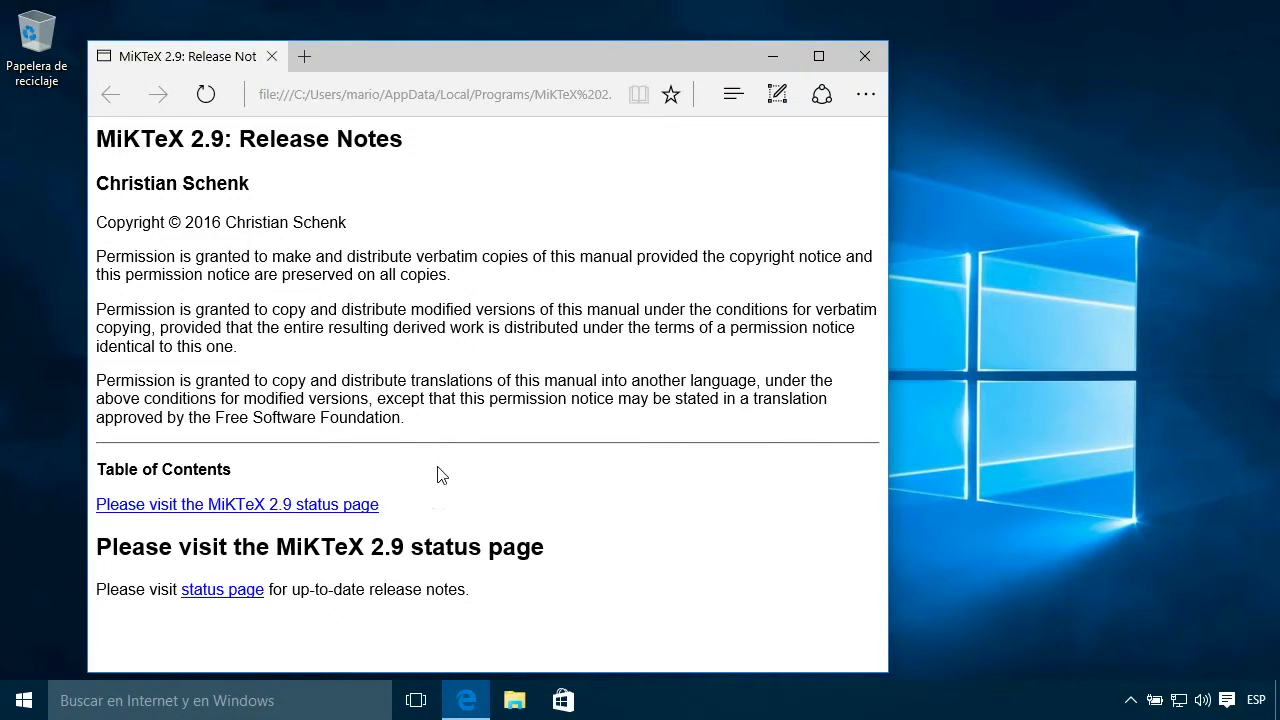
pyautogui.click(862, 58)
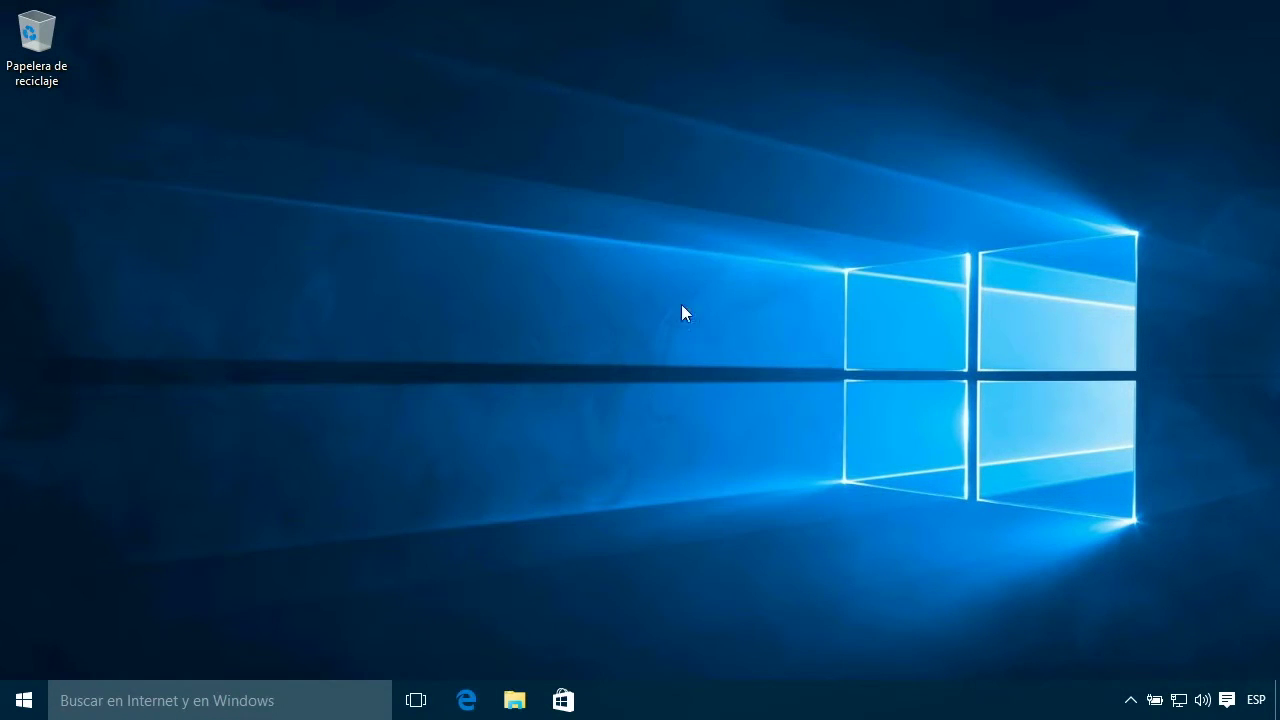
# Open the Símbolo del sistema command prompt and check the installed LaTeX compiler with pdflatex -version.
pyautogui.click(235, 690)
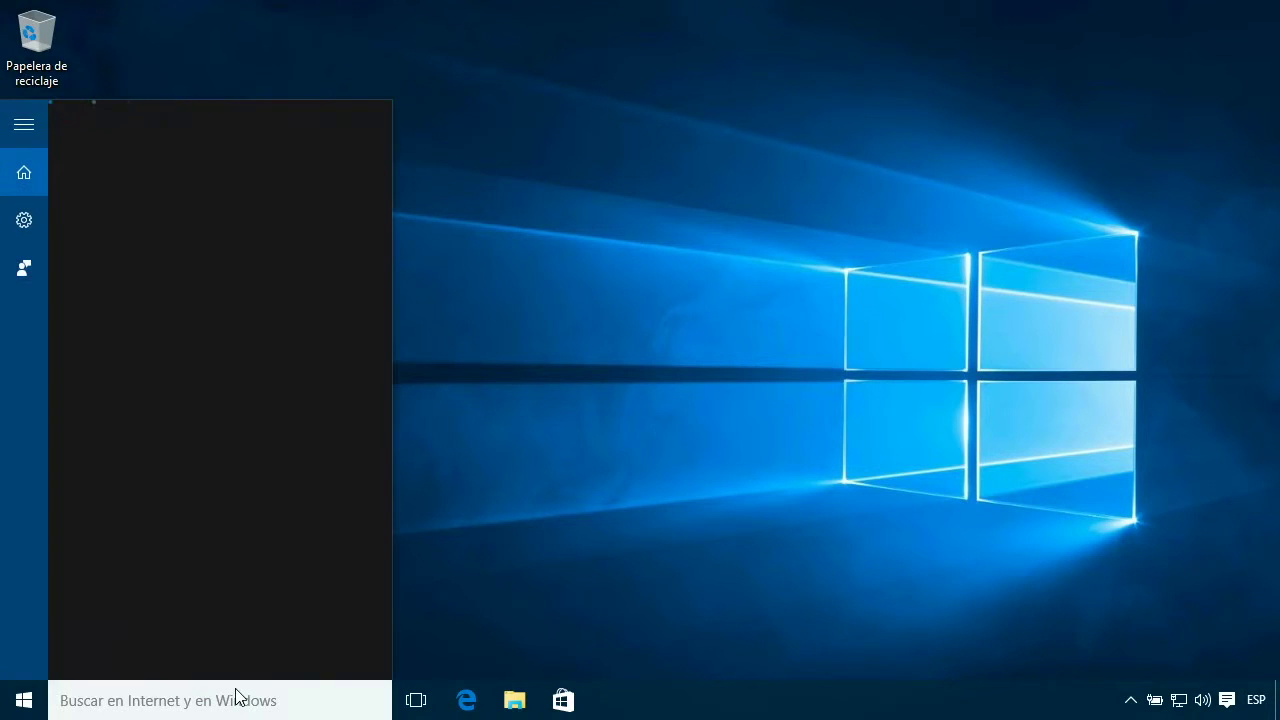
pyautogui.write('sim')
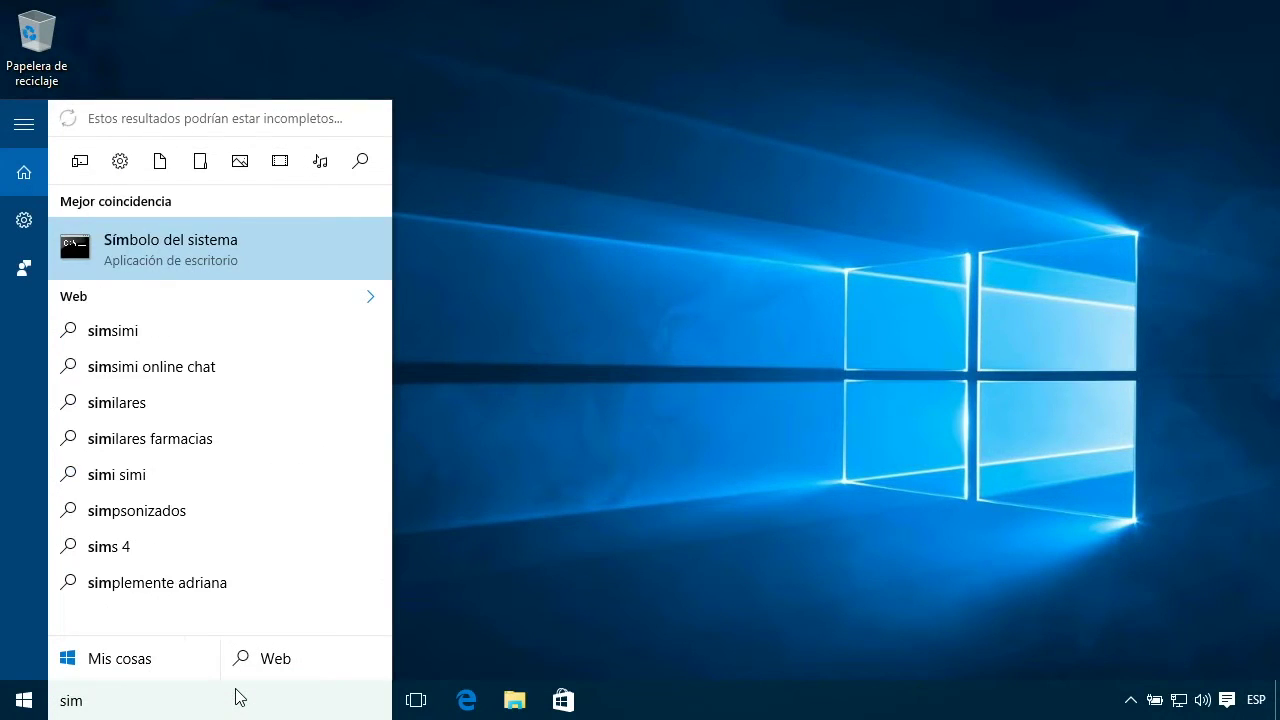
pyautogui.click(222, 262)
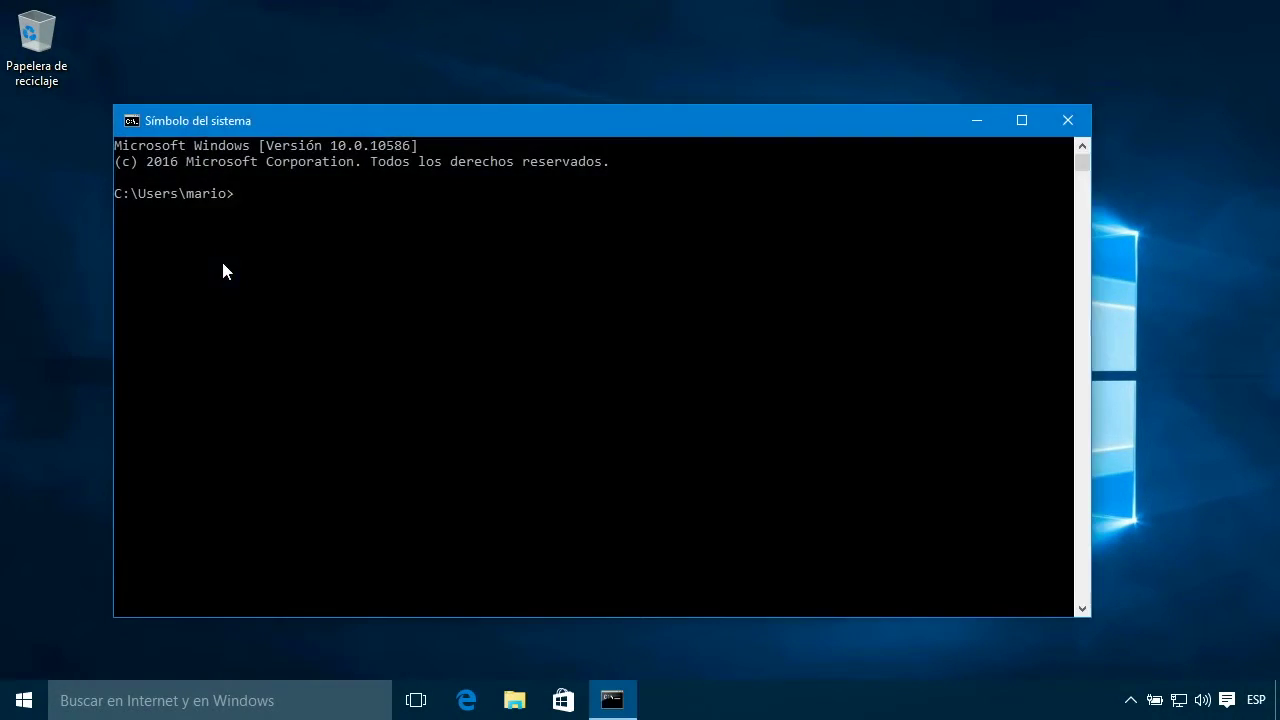
pyautogui.write('pdflatex -')
pyautogui.write('version')
pyautogui.press('Return')
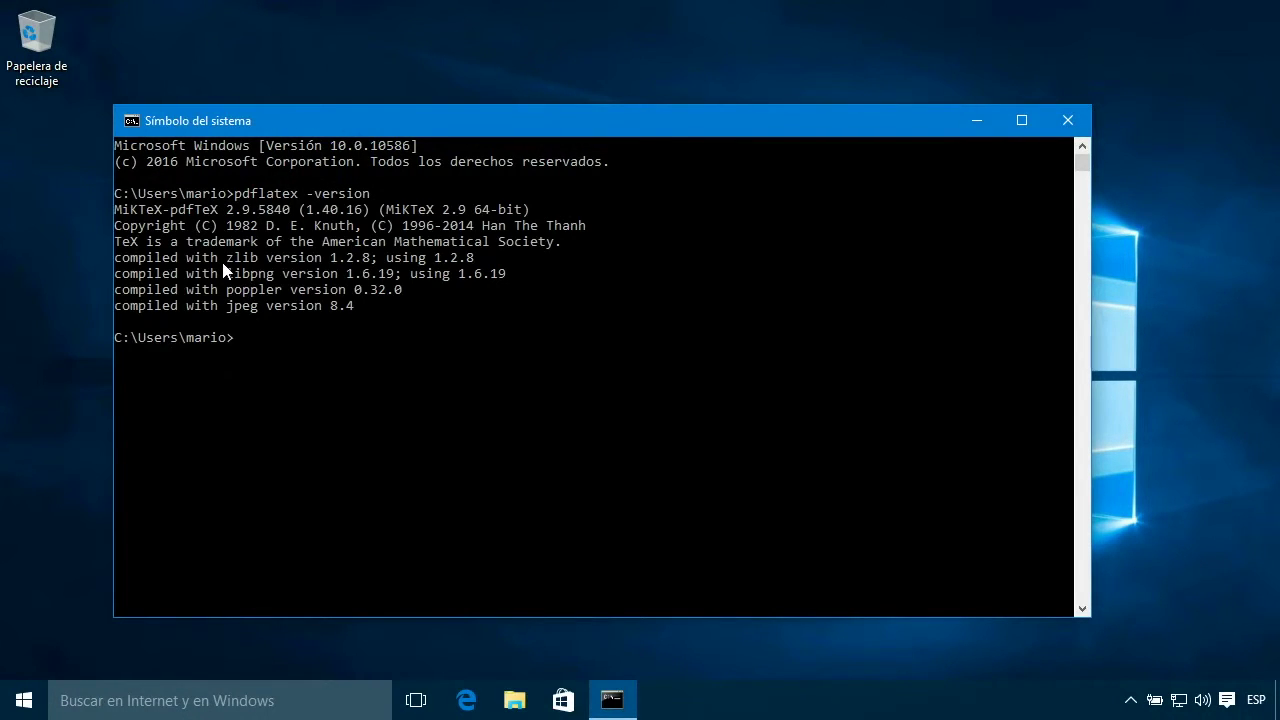
# End the Windows command prompt session with the exit command.
pyautogui.write('exit')
pyautogui.press('Return')
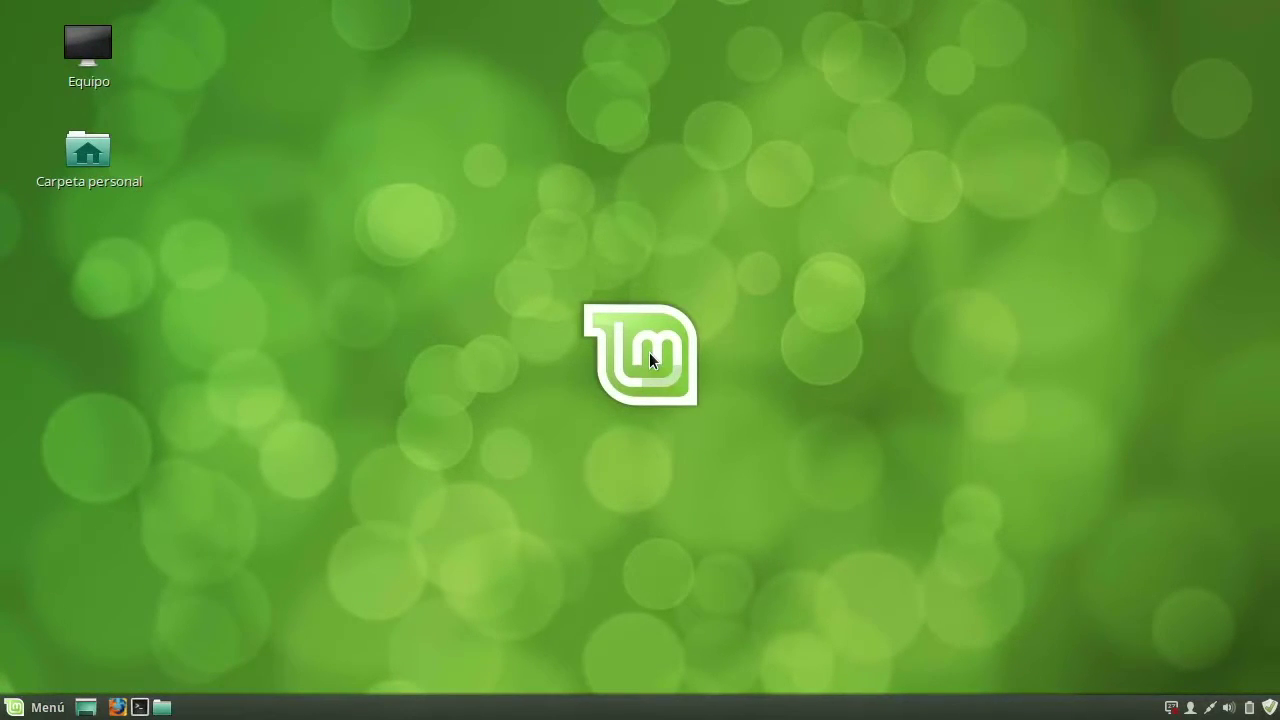
# Switch to the Linux Mint desktop and open Gestor de software, authorizing it with the administrator password.
pyautogui.click(44, 707)
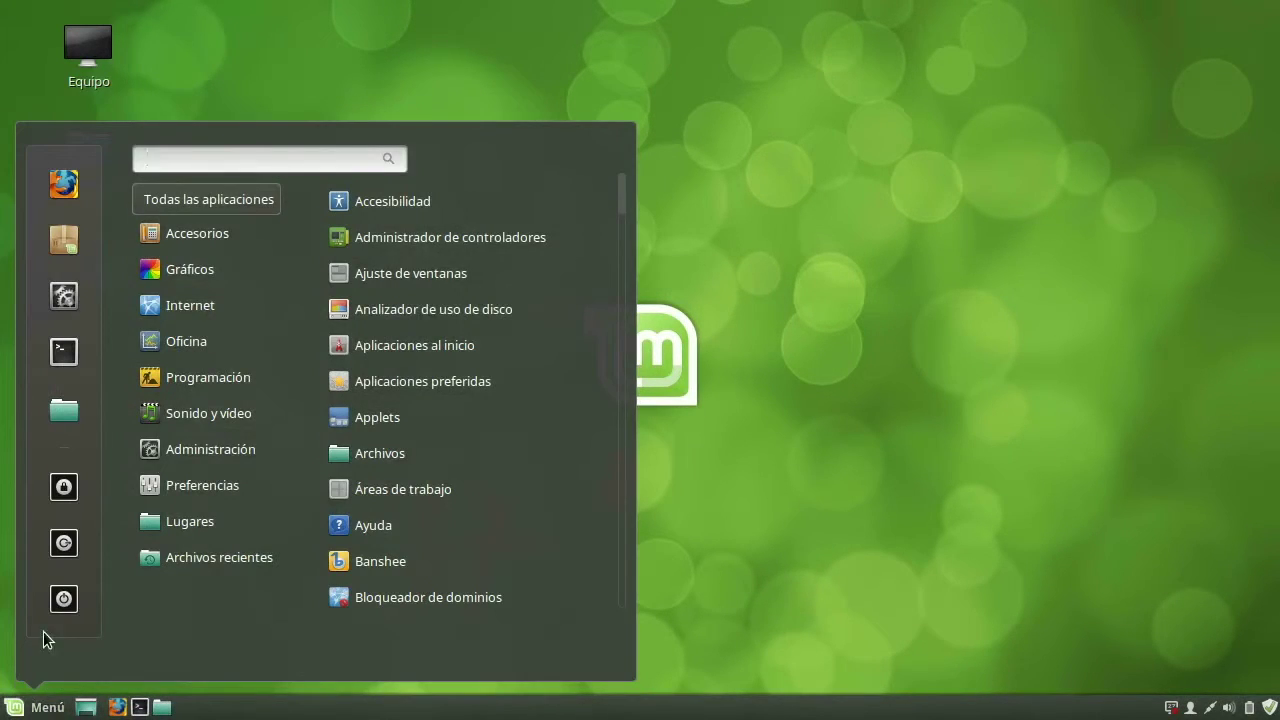
pyautogui.click(61, 265)
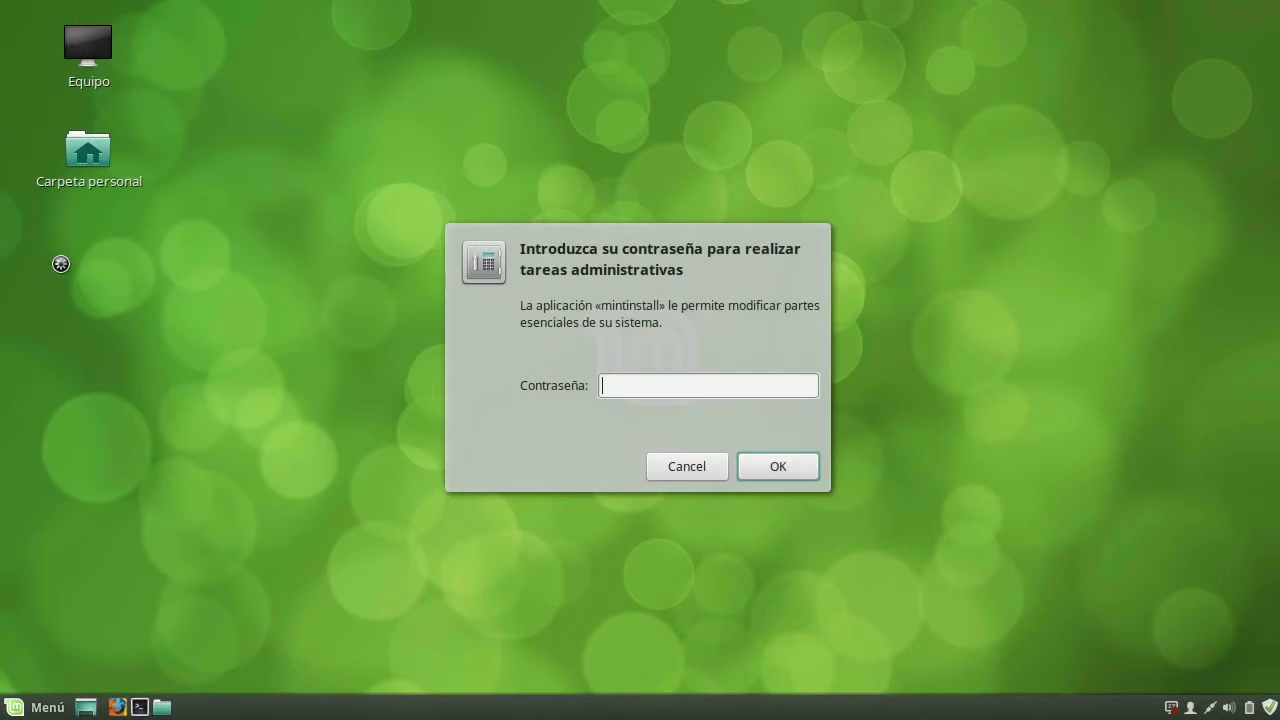
pyautogui.write('•••••••••••')
pyautogui.click(810, 465)
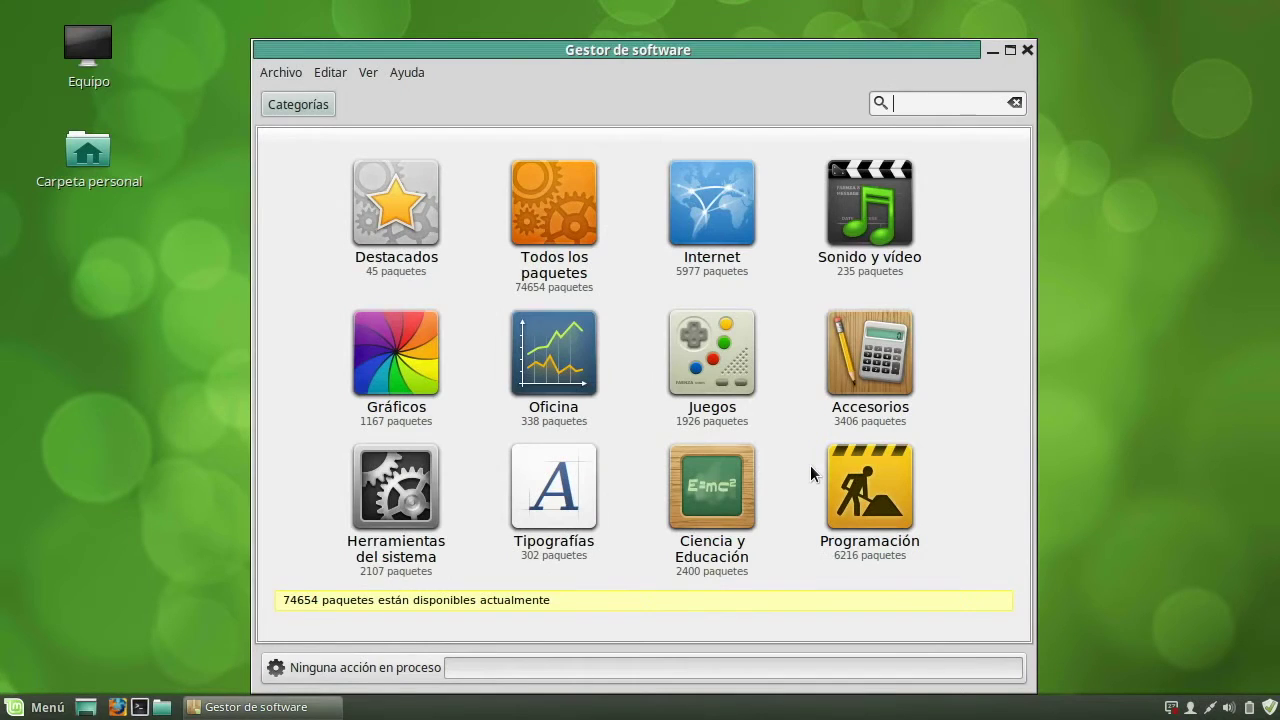
# Search for texlive-full, review its package details and install it, closing the software manager when done.
pyautogui.click(946, 109)
pyautogui.write('texlive-full')
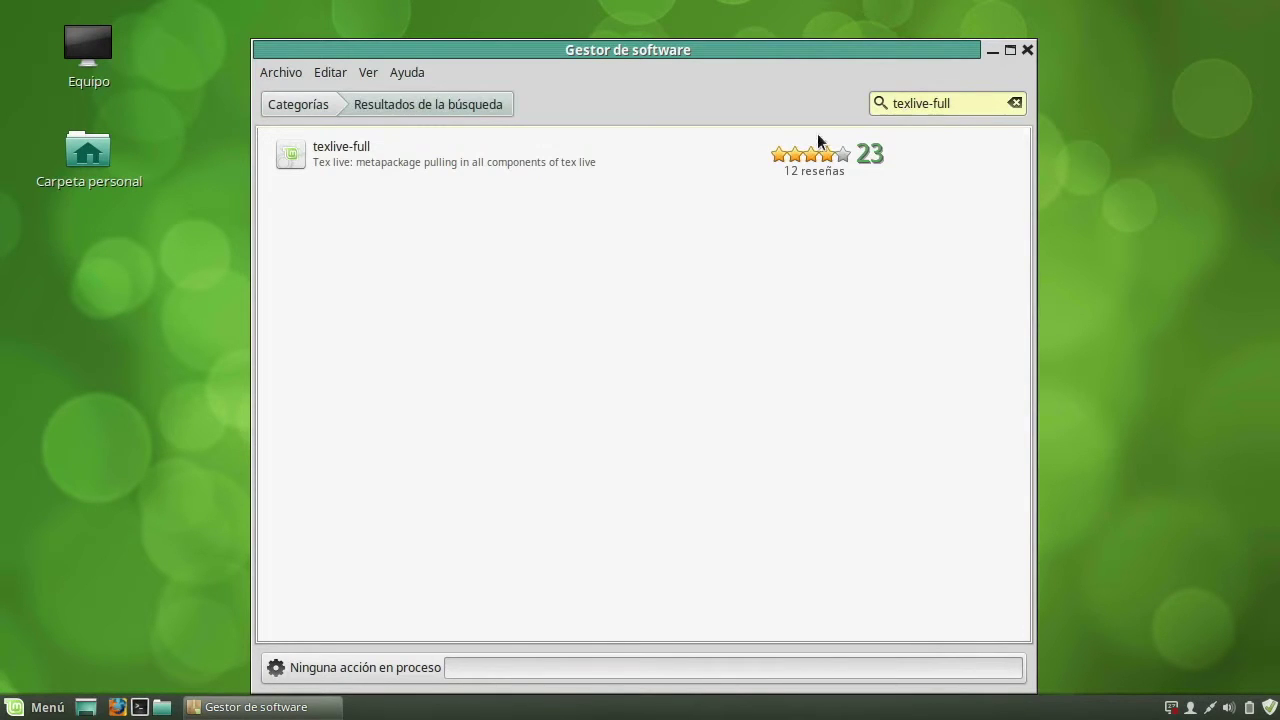
pyautogui.click(720, 153)
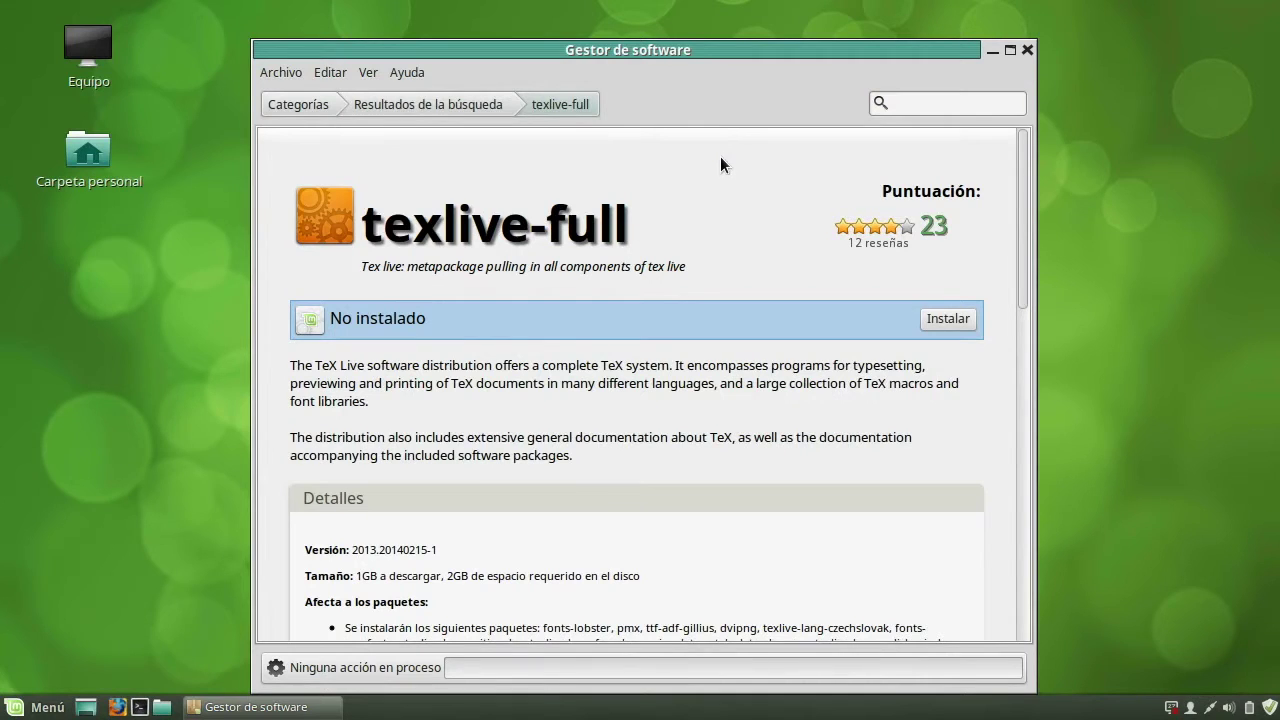
pyautogui.moveTo(1020, 216); pyautogui.dragTo(1044, 368)
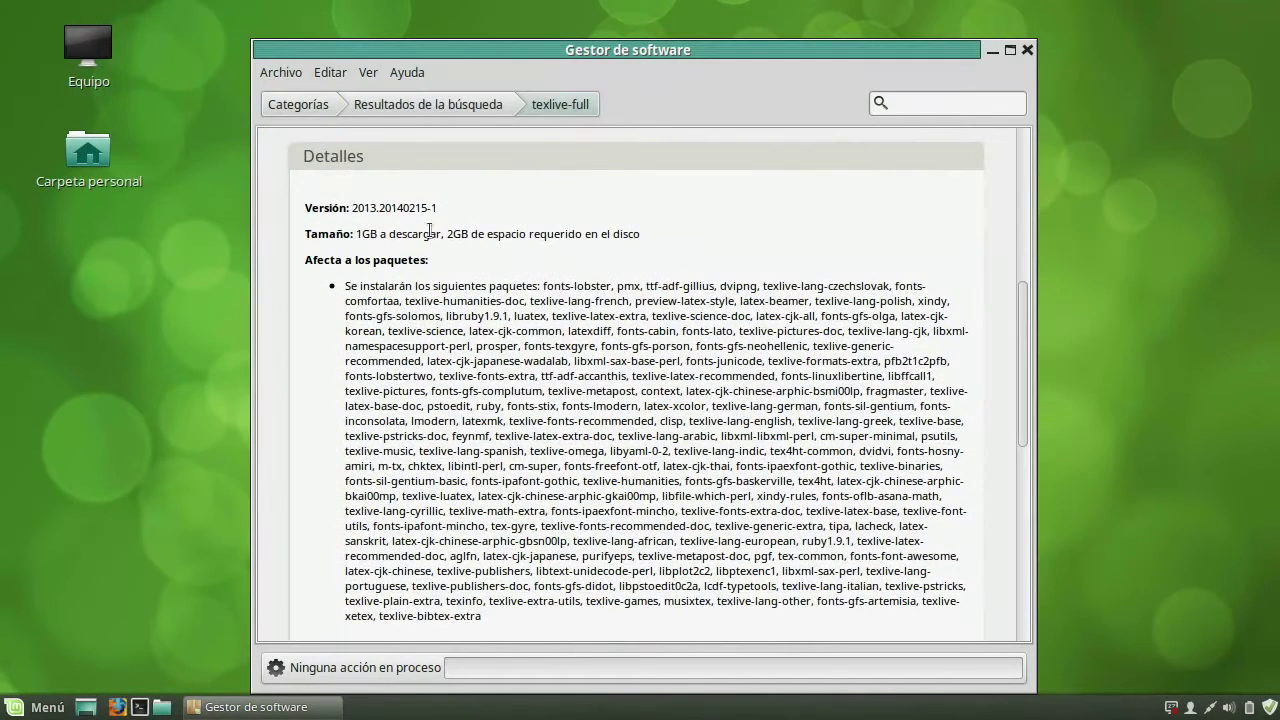
pyautogui.moveTo(1023, 312); pyautogui.dragTo(1014, 135)
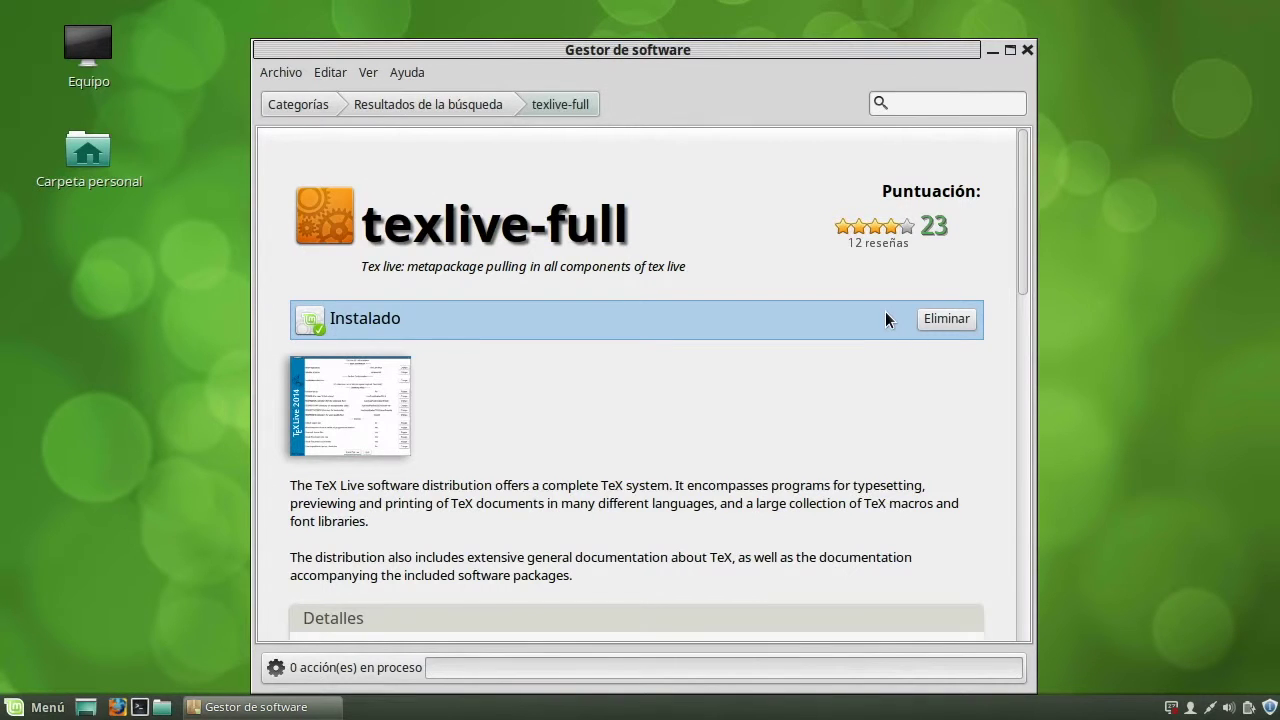
pyautogui.click(1027, 49)
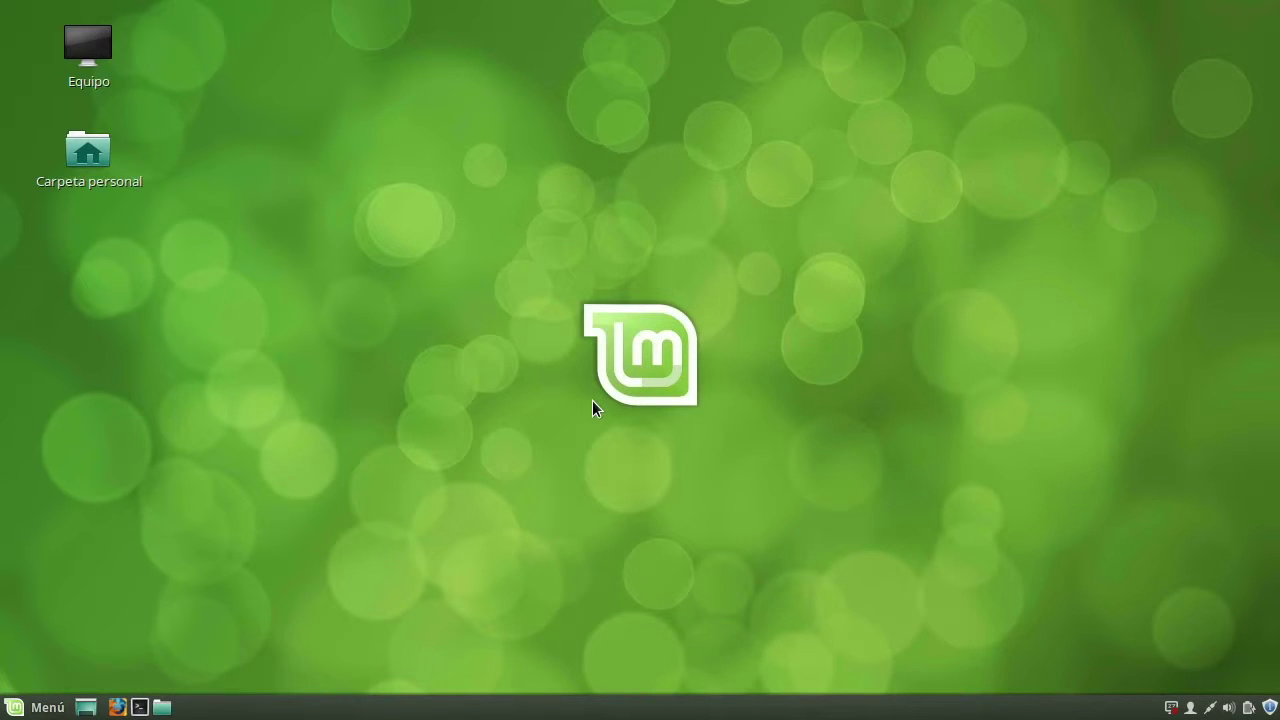
# Open the Linux Mint Terminal, check the installed LaTeX compiler with pdflatex -v, and end the session with exit.
pyautogui.click(41, 709)
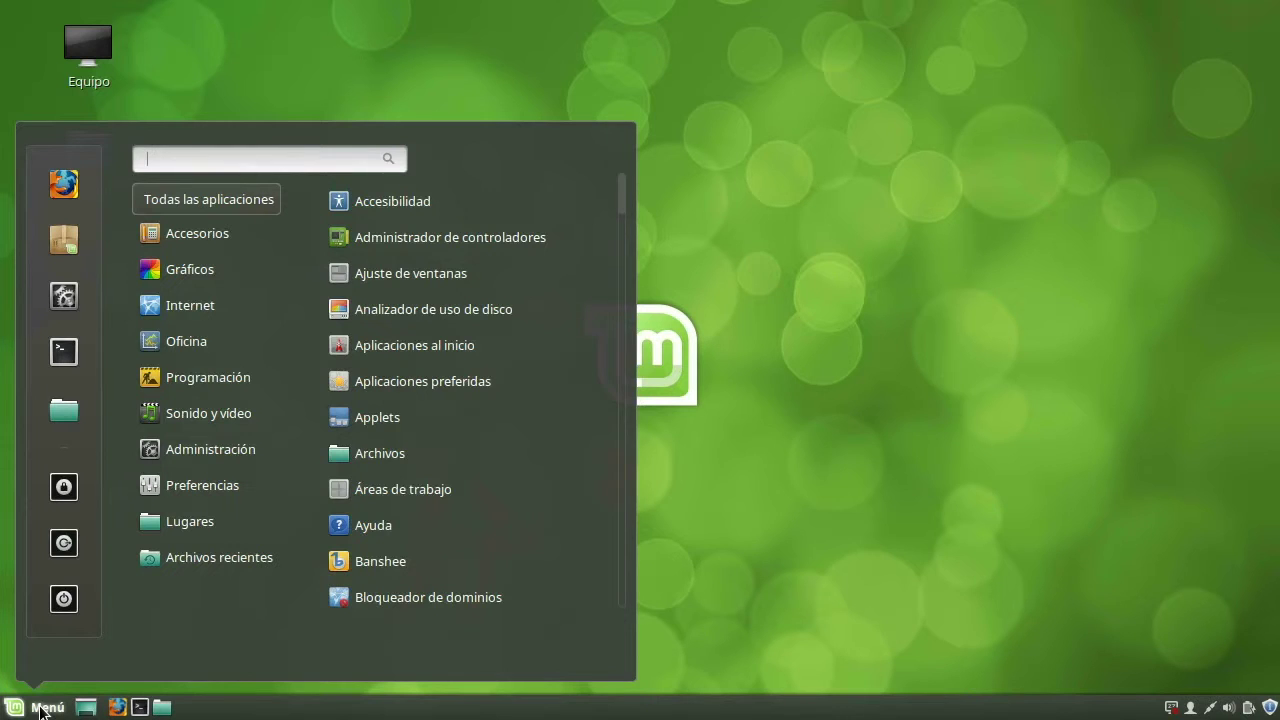
pyautogui.moveTo(206, 221)
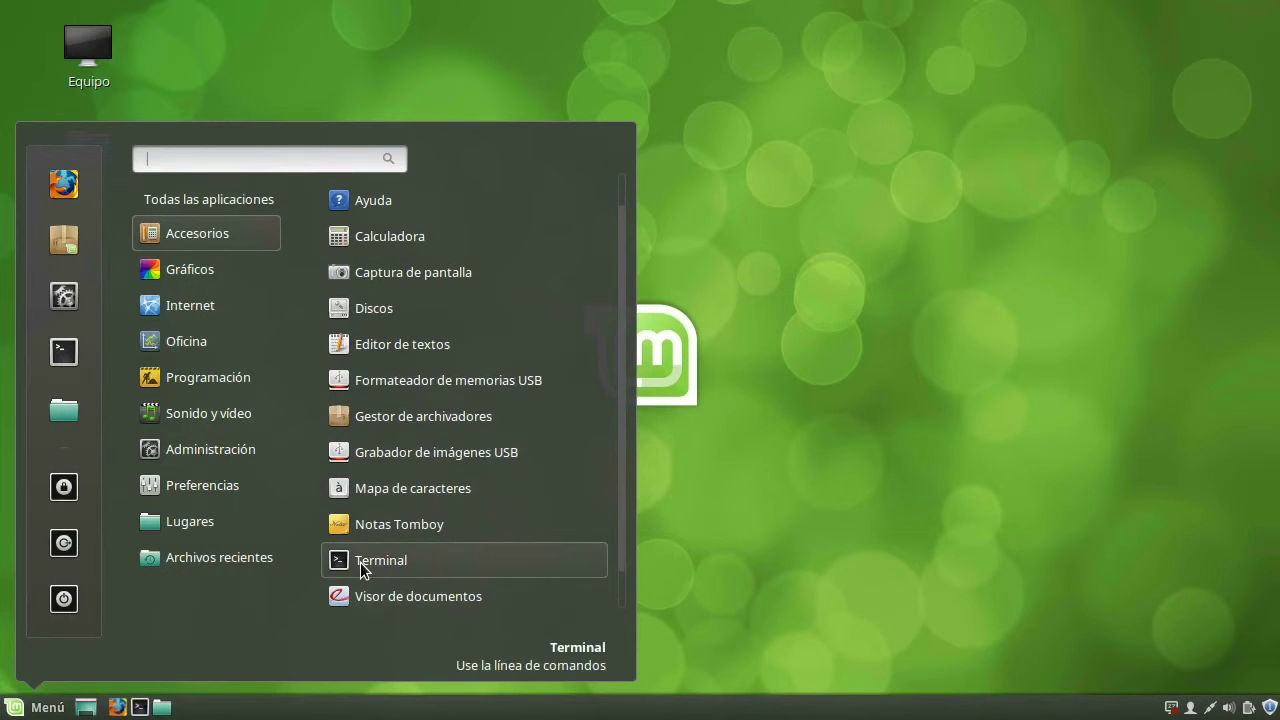
pyautogui.click(360, 562)
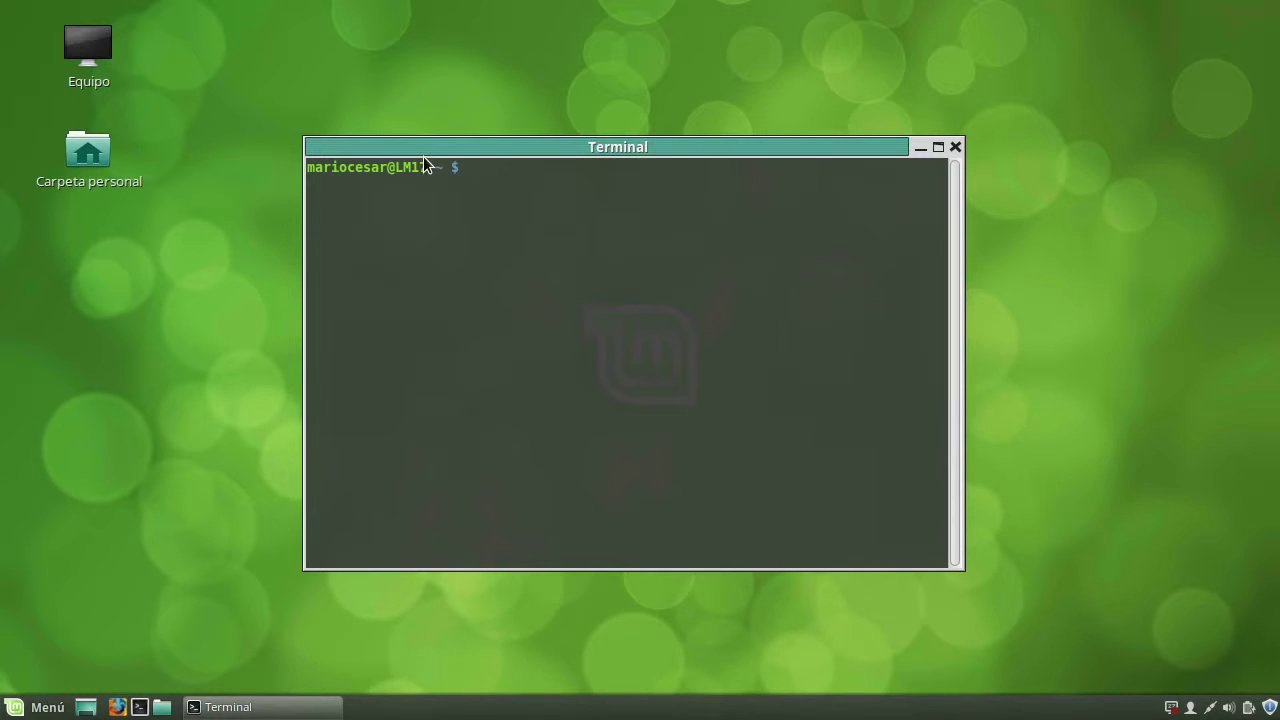
pyautogui.write('pdflatex -v')
pyautogui.press('Return')
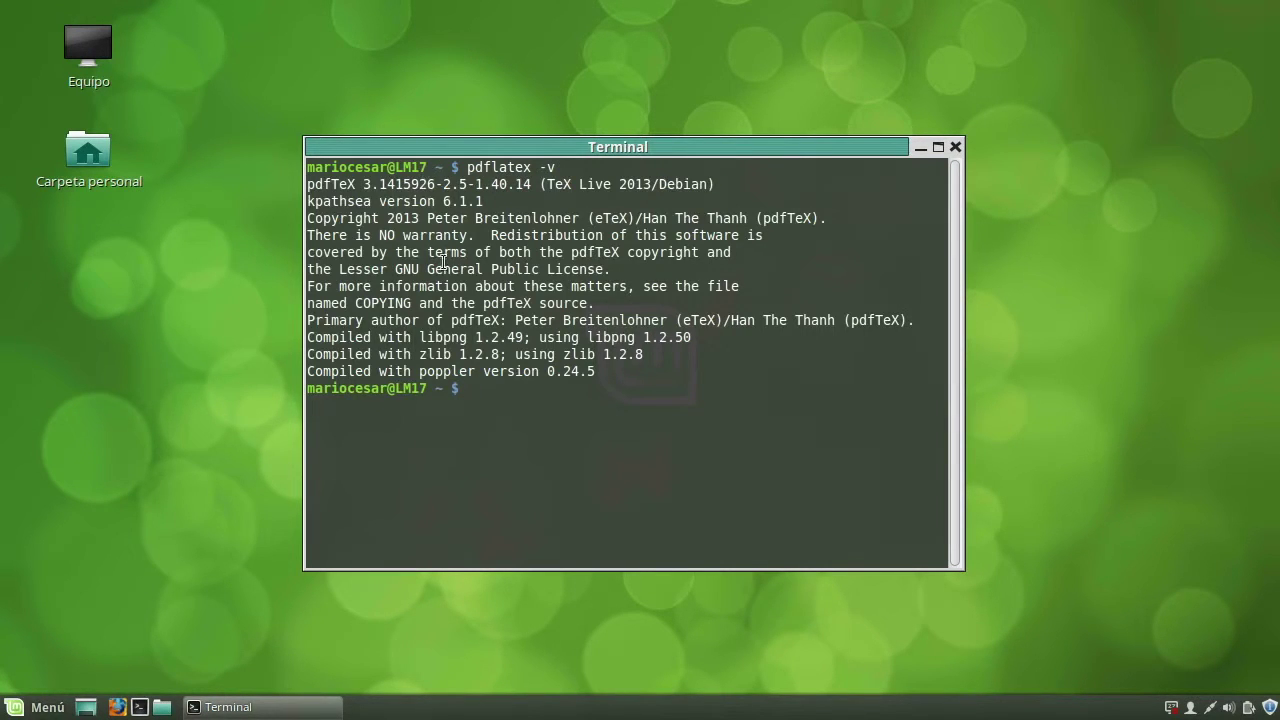
pyautogui.write('exit')
pyautogui.press('Return')
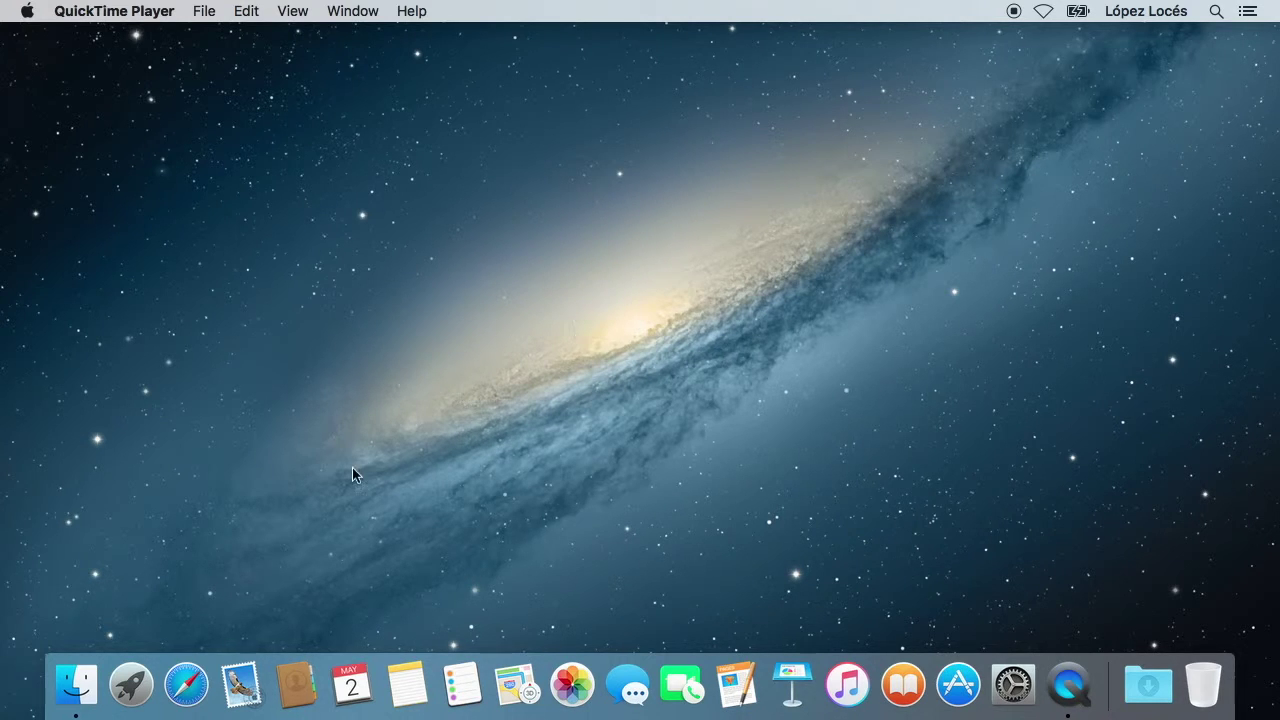
# Switch to the Mac desktop and load tug.org/mactex in Safari.
pyautogui.click(184, 688)
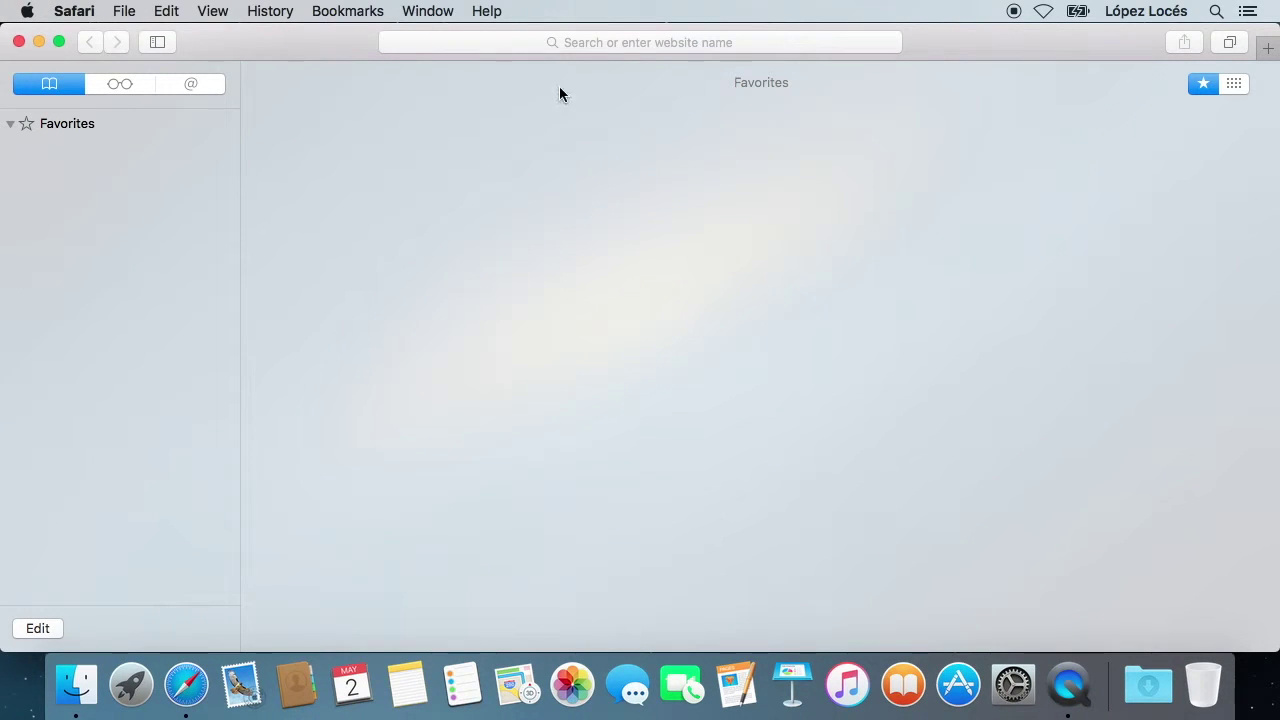
pyautogui.click(654, 40)
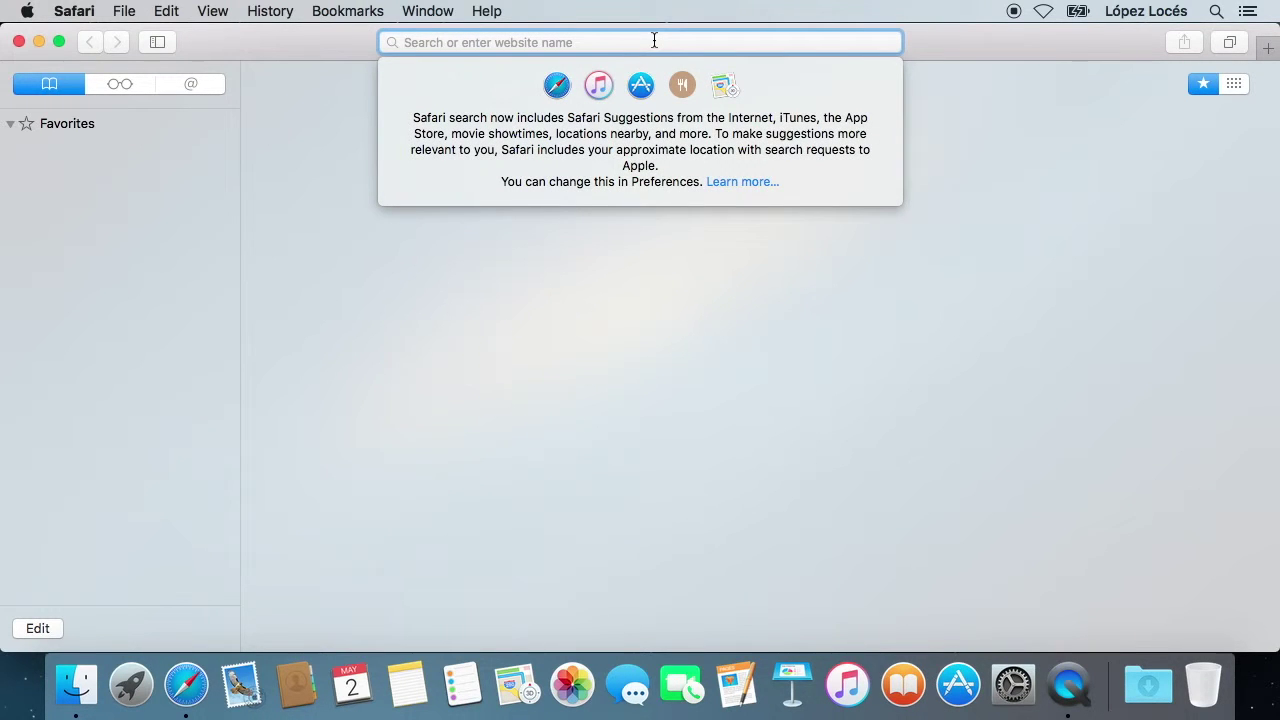
pyautogui.write('tu')
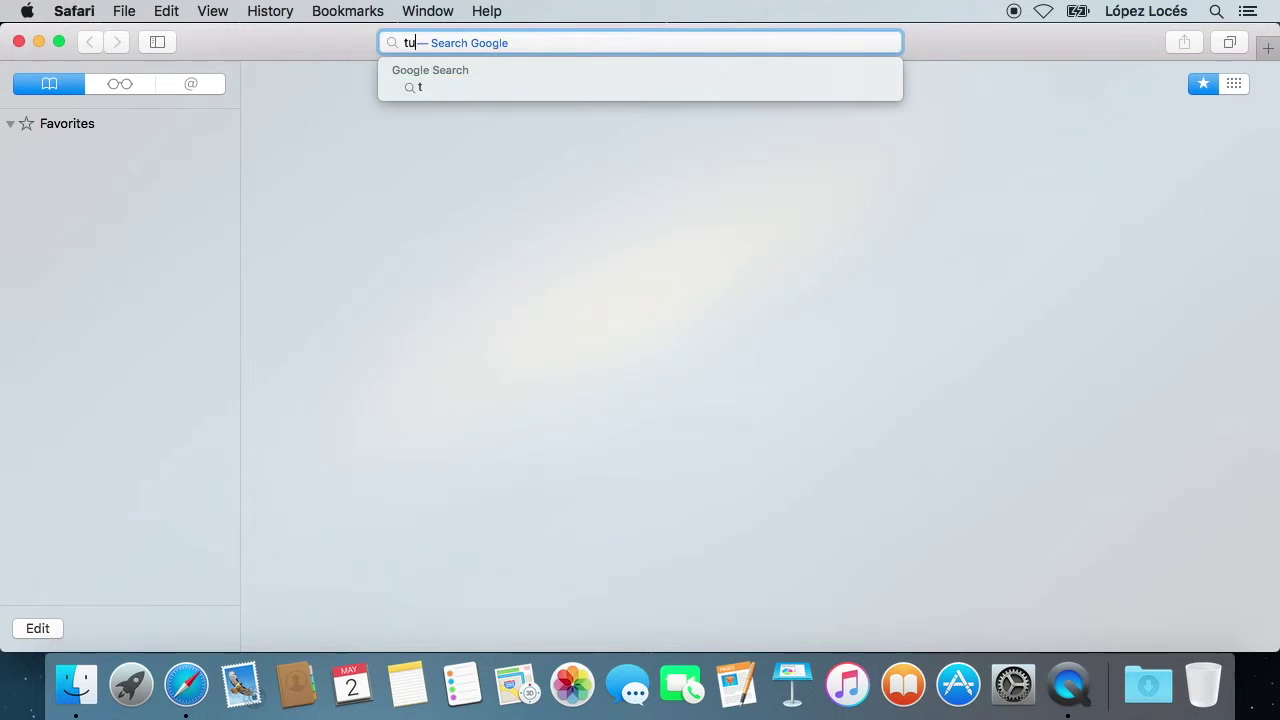
pyautogui.write('g.org')
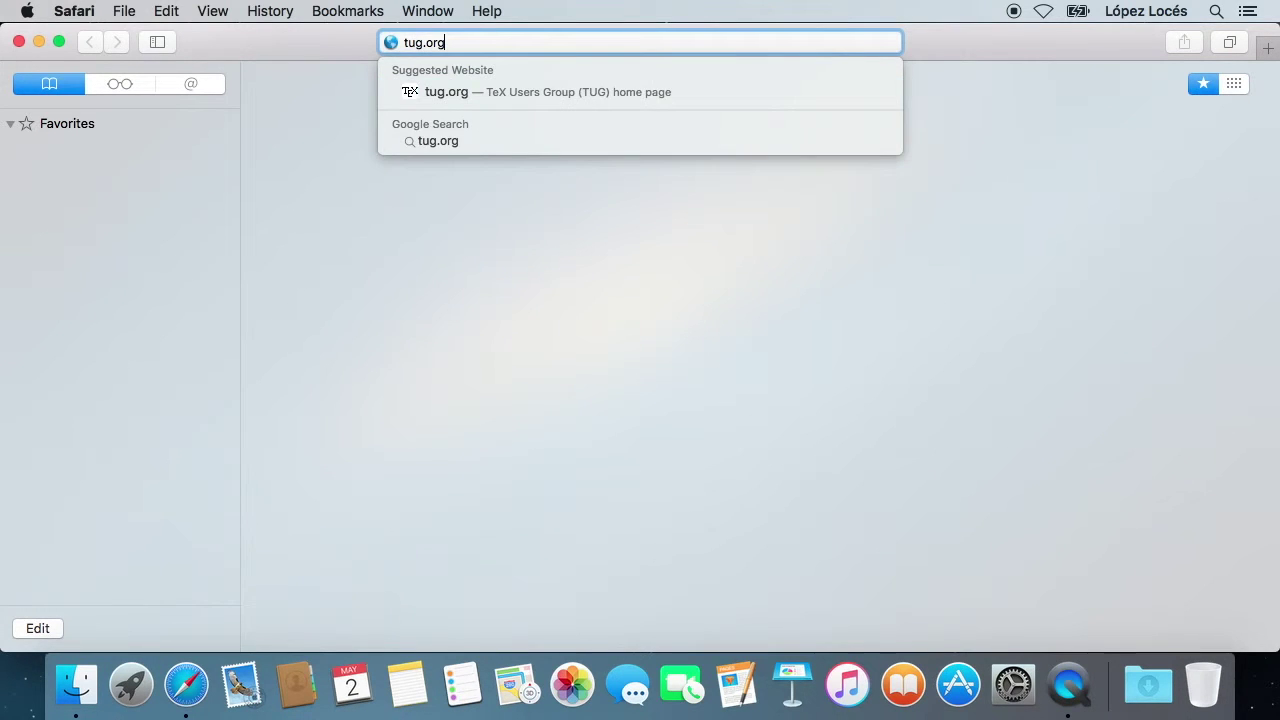
pyautogui.write('/mactex')
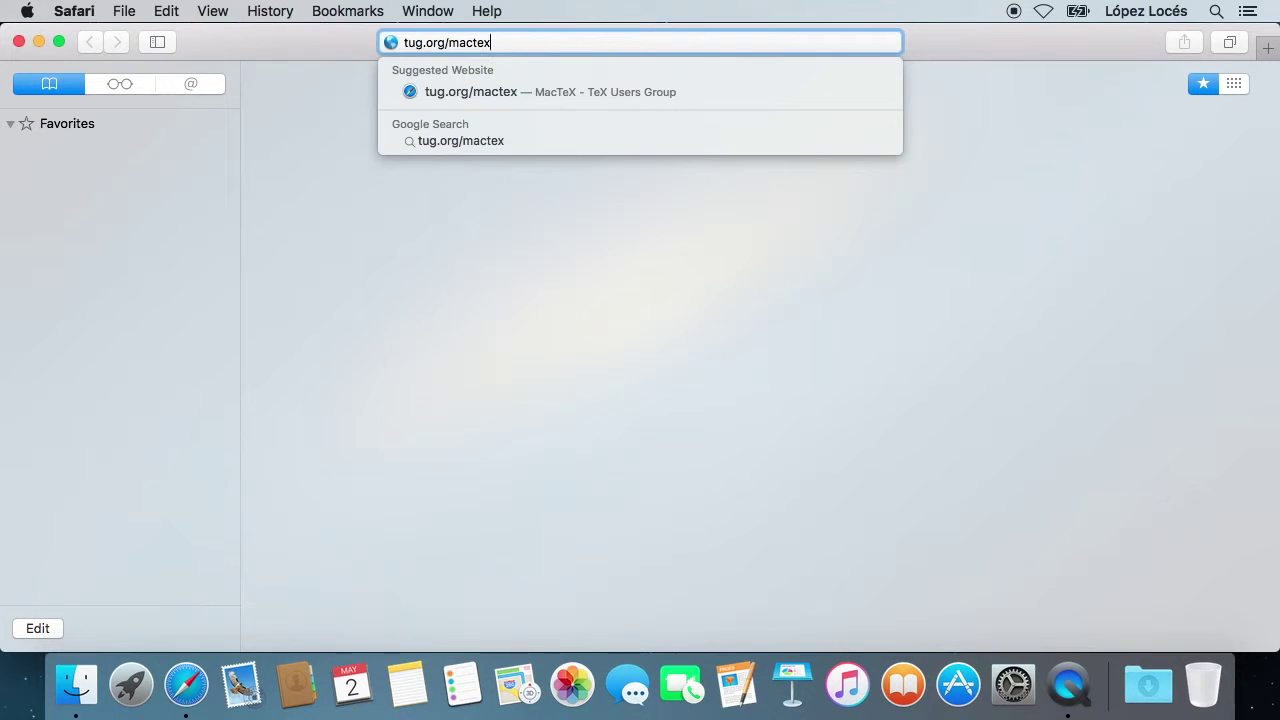
pyautogui.press('Return')
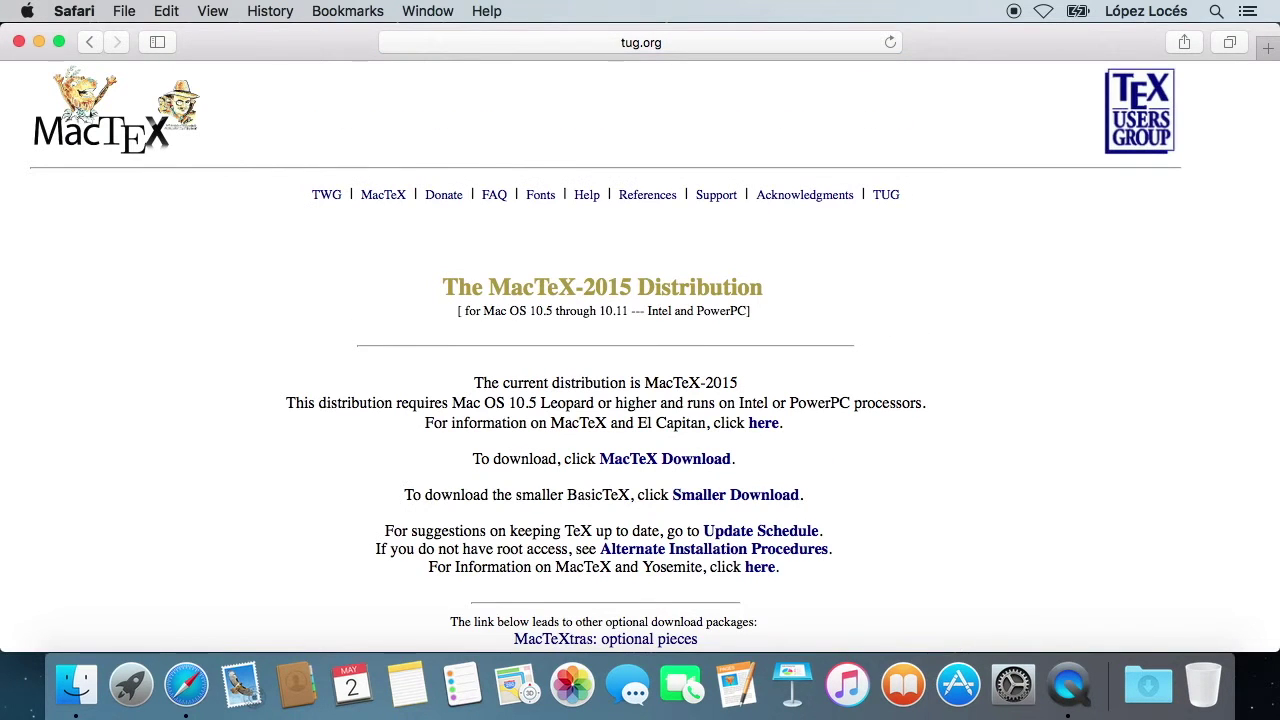
# Download MacTeX.pkg from the MacTeX Download page and clear the finished item from the downloads list.
pyautogui.click(645, 462)
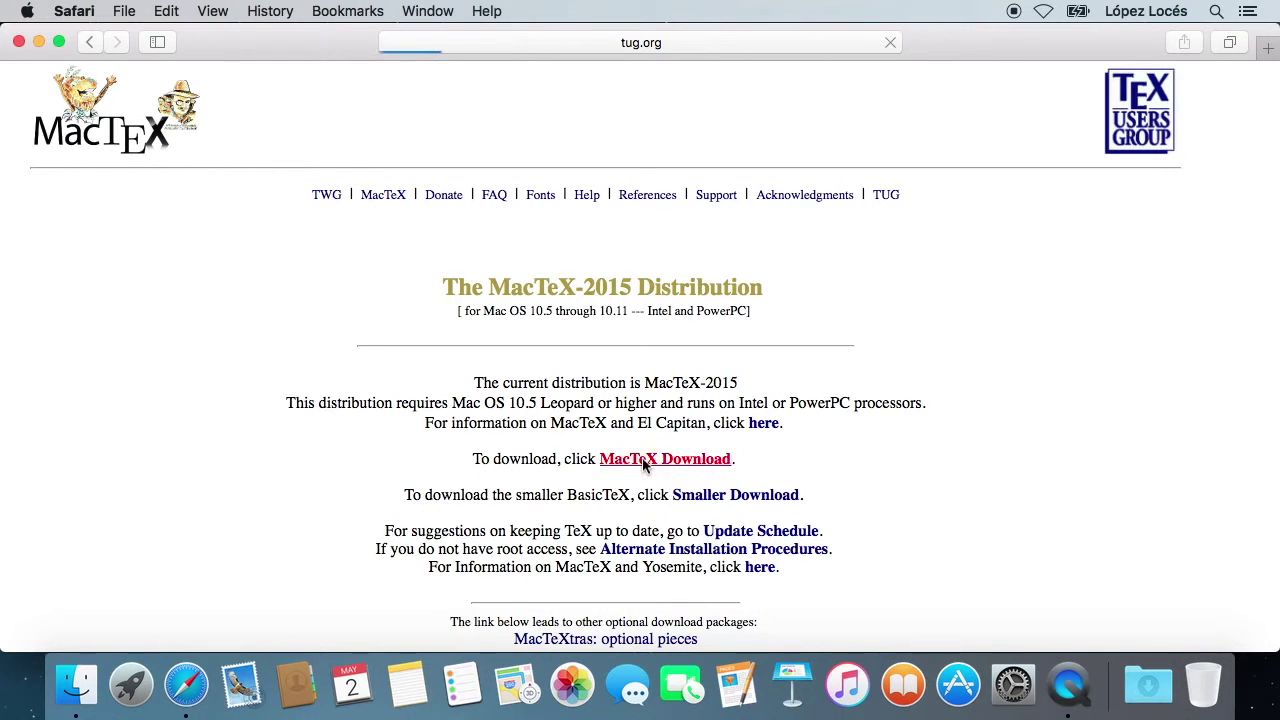
pyautogui.scroll(-5, 643, 465)
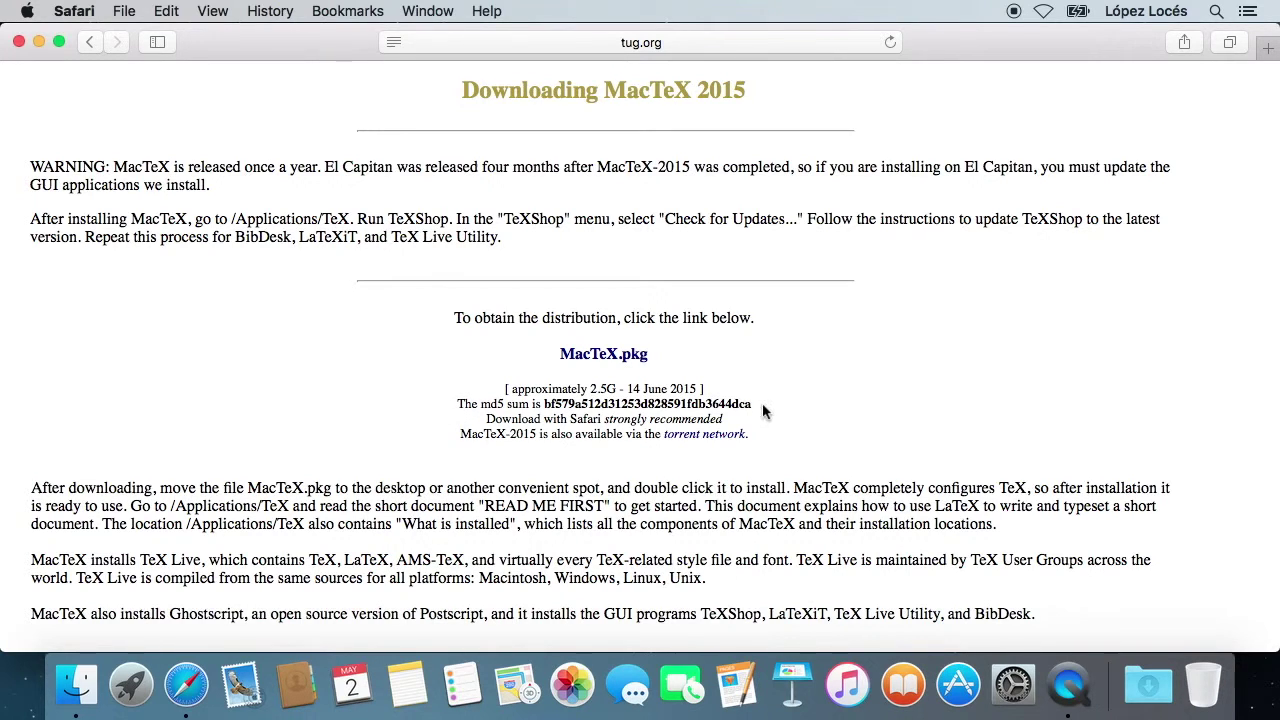
pyautogui.click(618, 358)
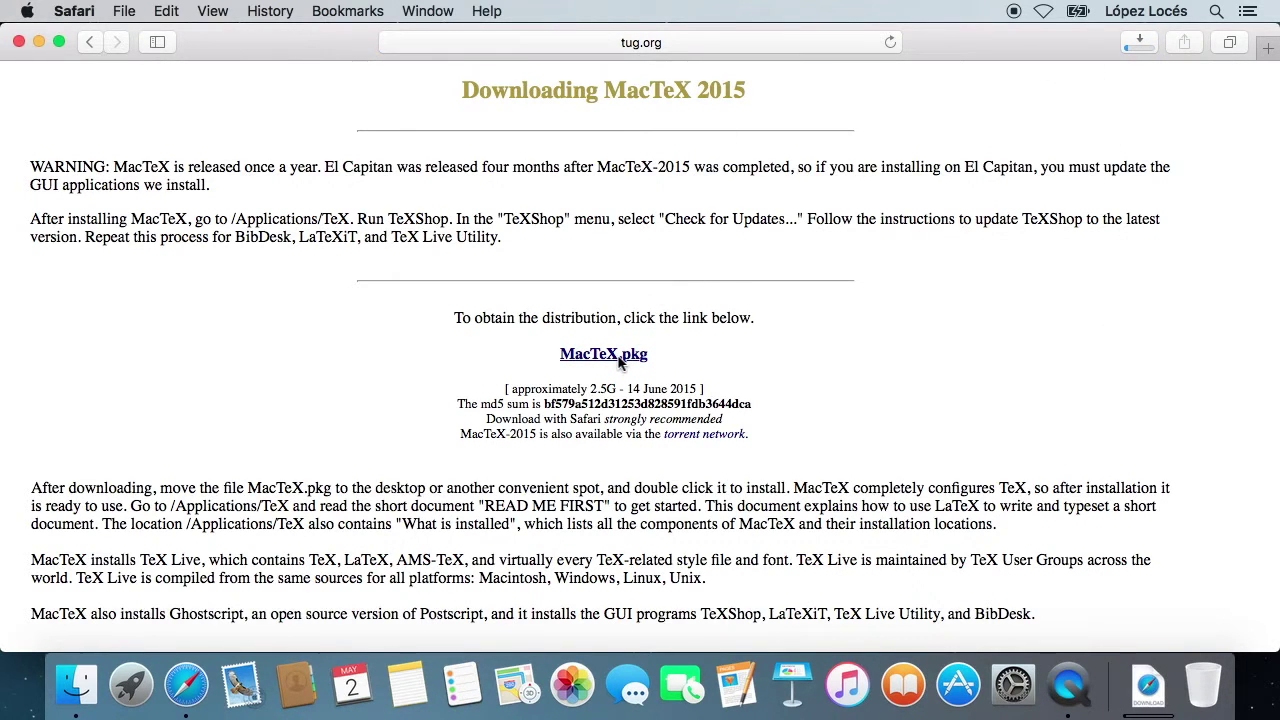
pyautogui.click(1140, 42)
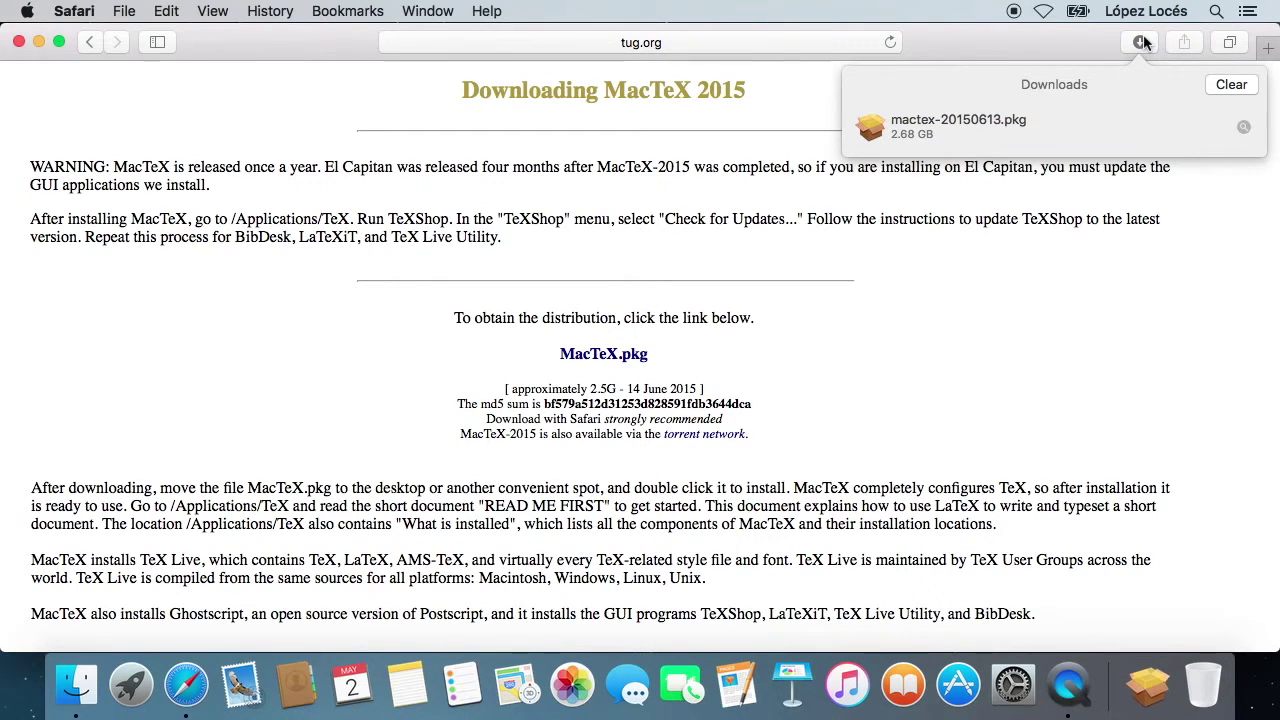
pyautogui.click(1232, 87)
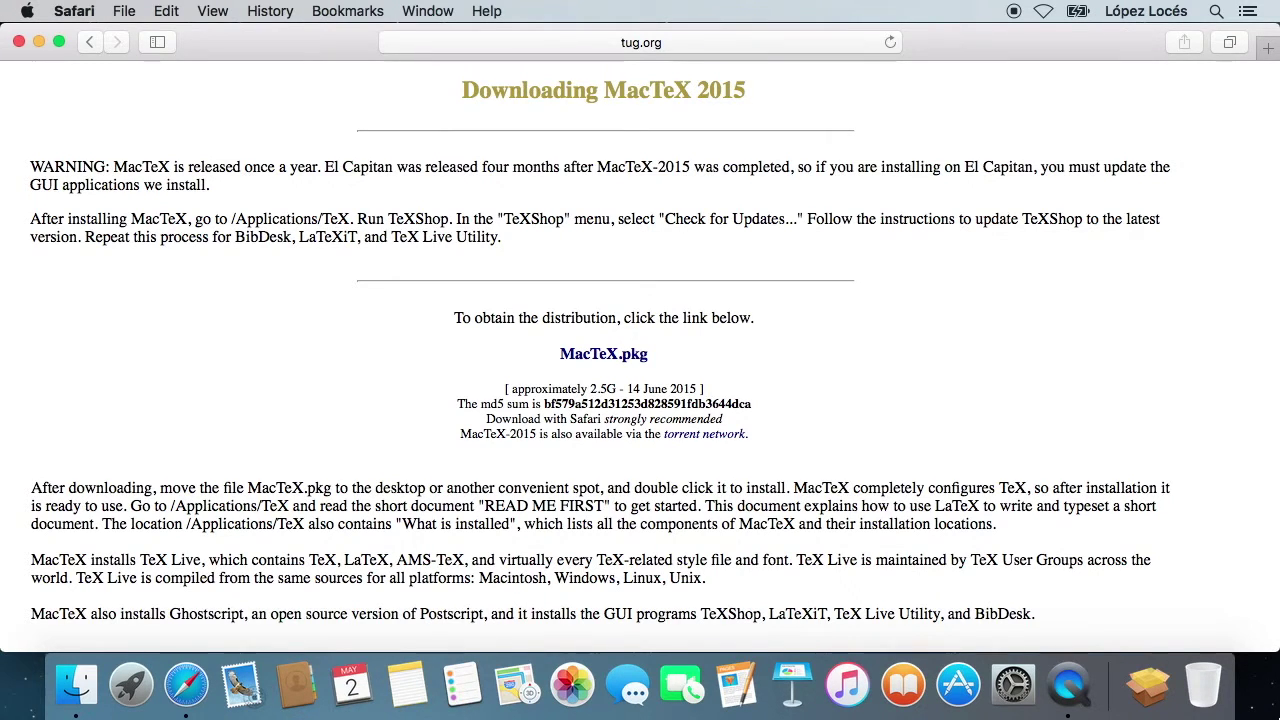
# Find Terminal among the Mac's applications with the search "ter" and open it.
pyautogui.press('super+Tab')
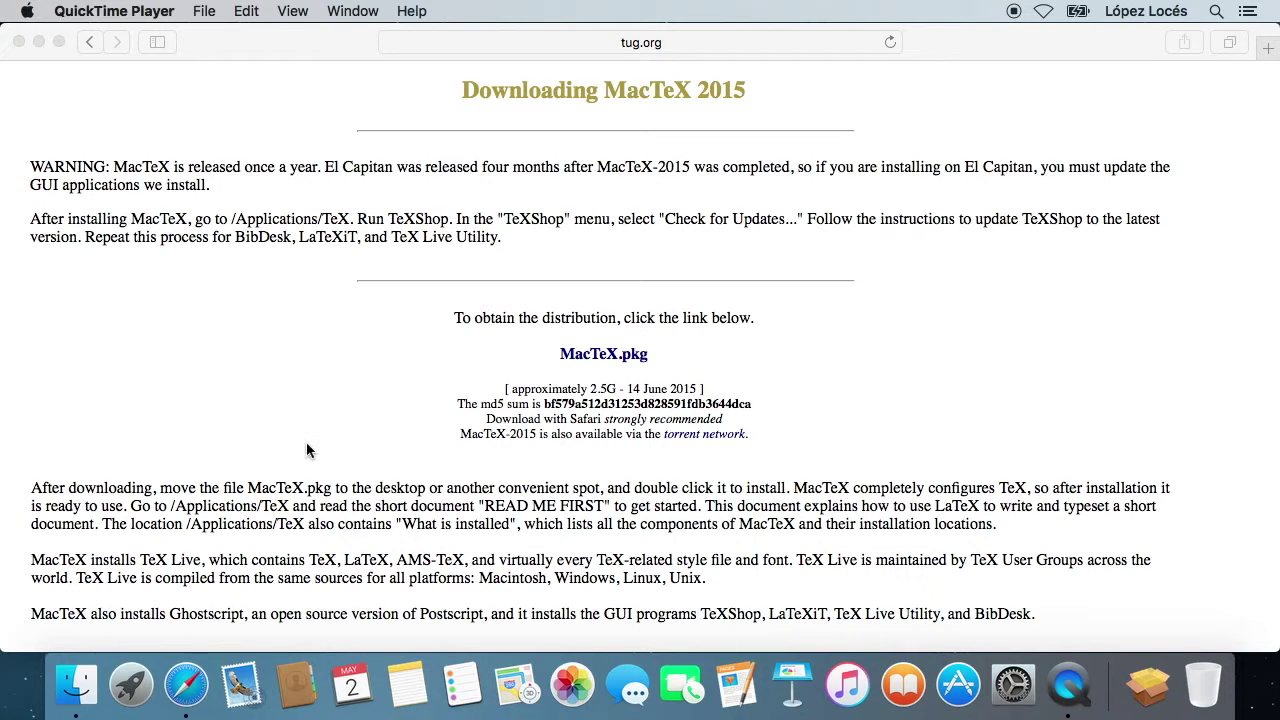
pyautogui.click(135, 683)
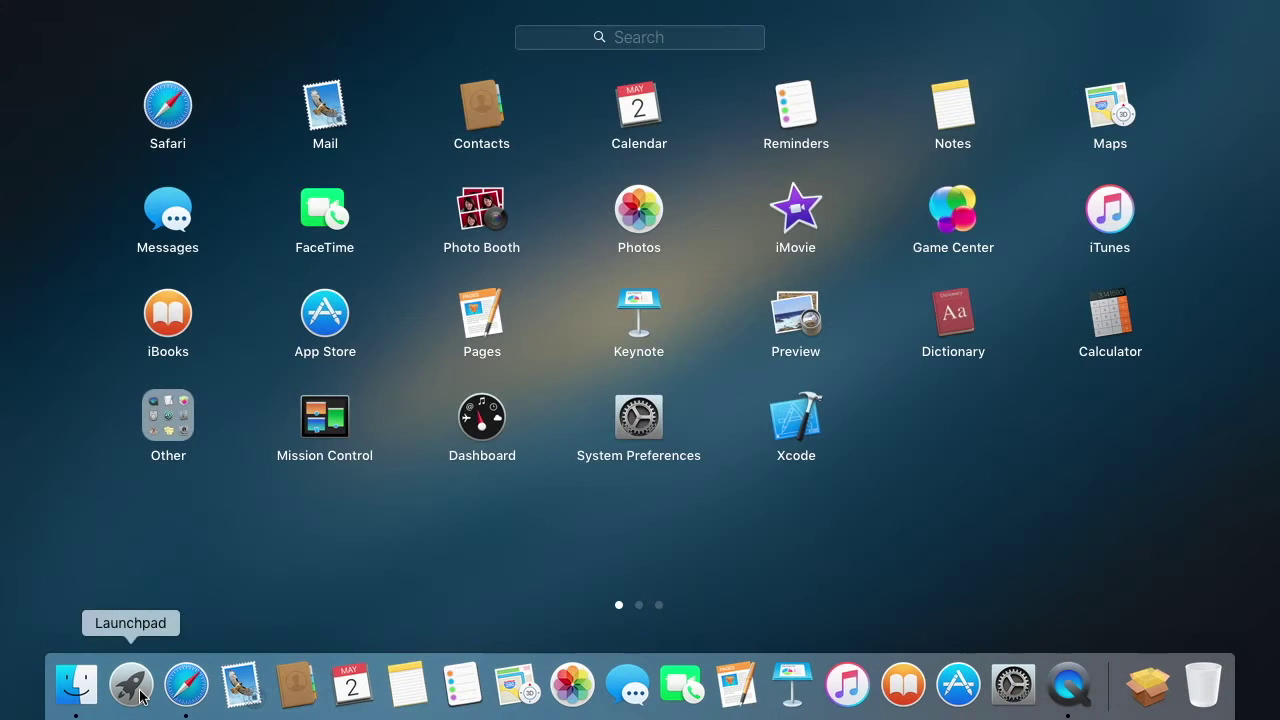
pyautogui.click(656, 41)
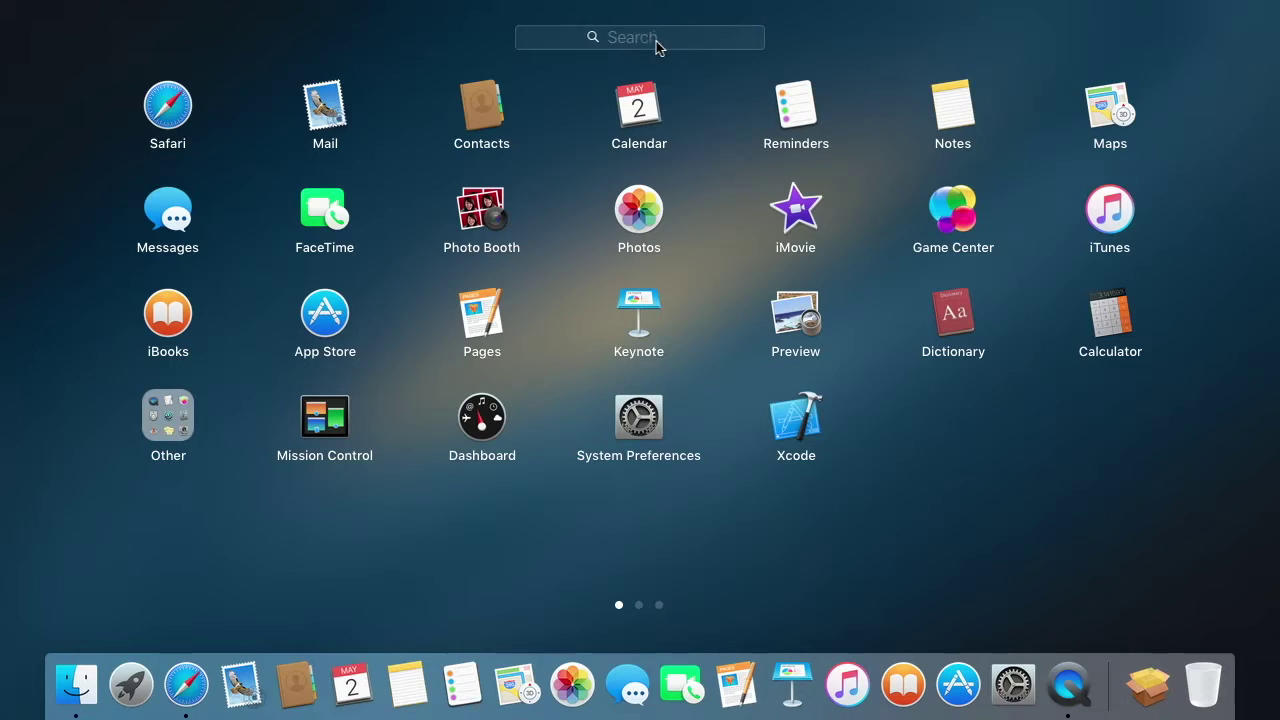
pyautogui.write('ter')
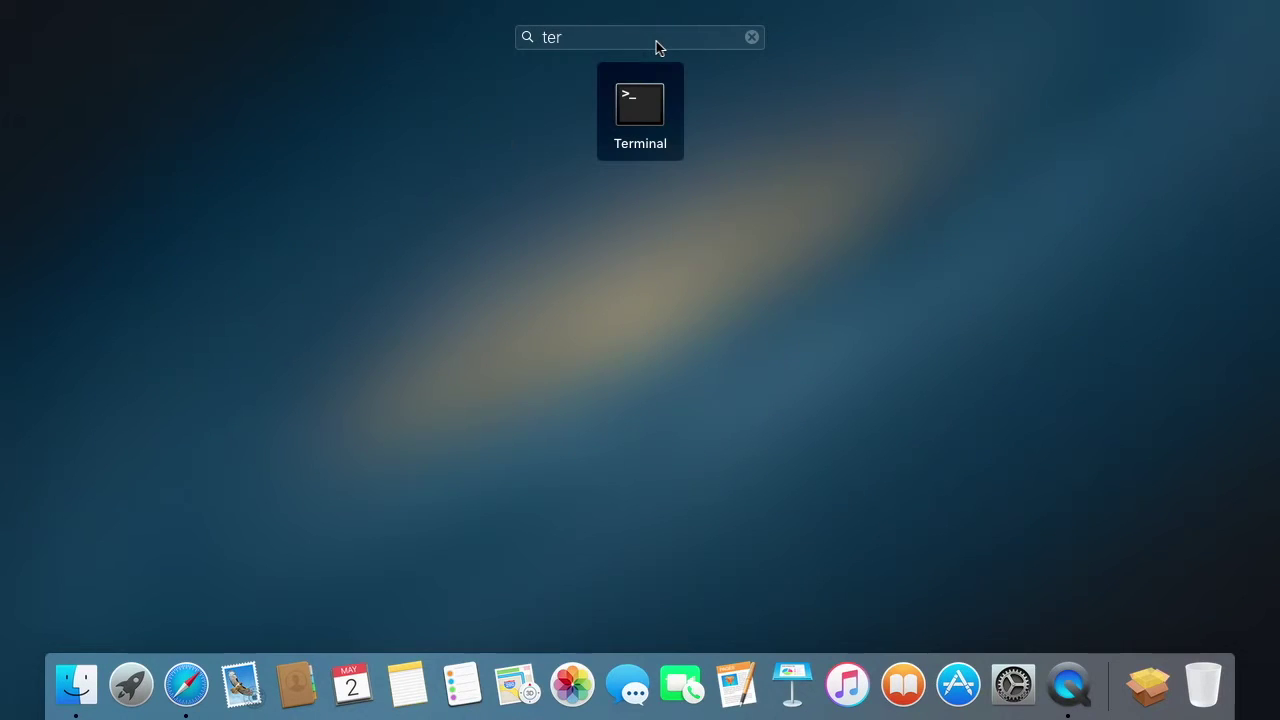
pyautogui.click(638, 100)
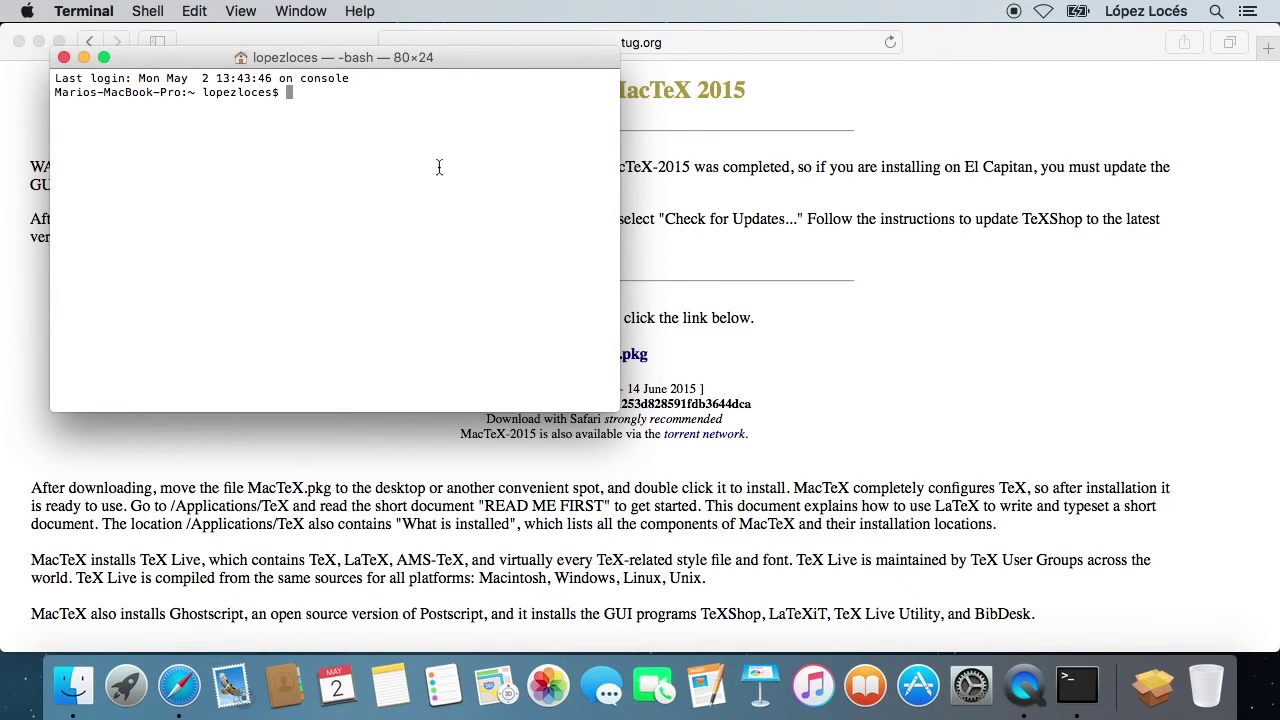
# Compute the md5 checksum of the downloaded mactex-20150613.pkg and highlight the resulting hash for comparison with the download page.
pyautogui.write('md5')
pyautogui.click(1151, 678)
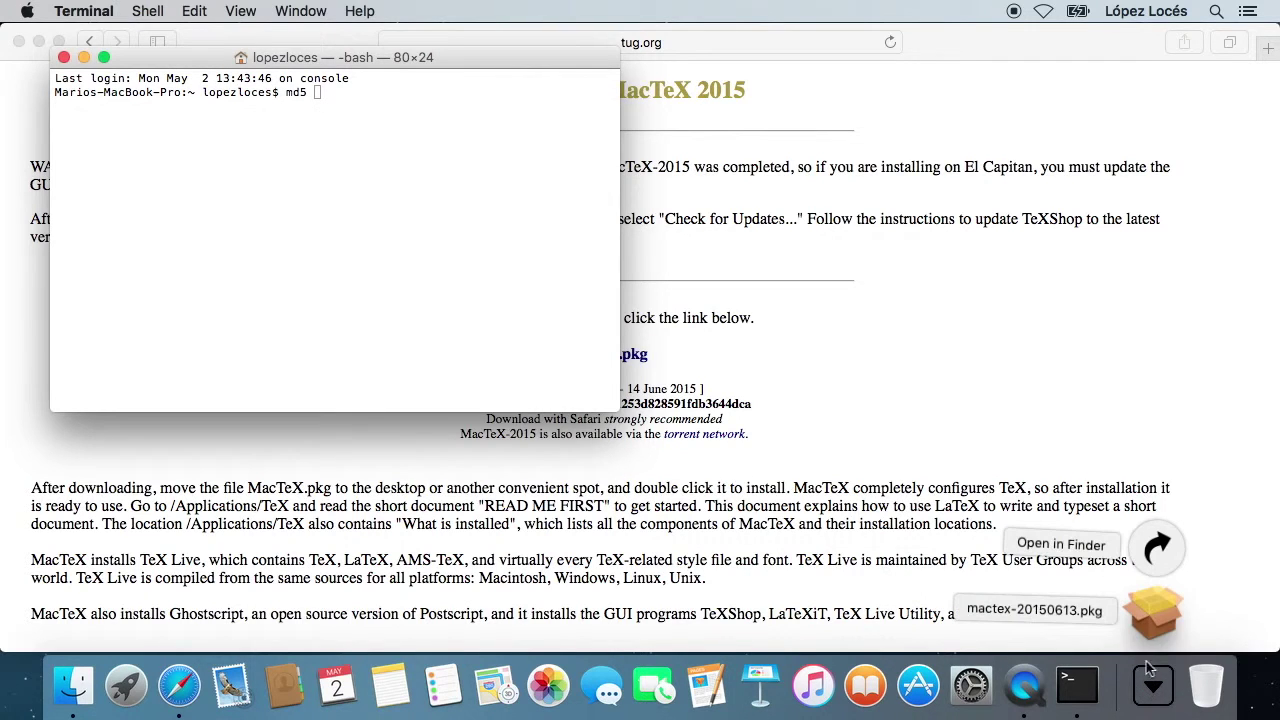
pyautogui.moveTo(1149, 624); pyautogui.dragTo(597, 369)
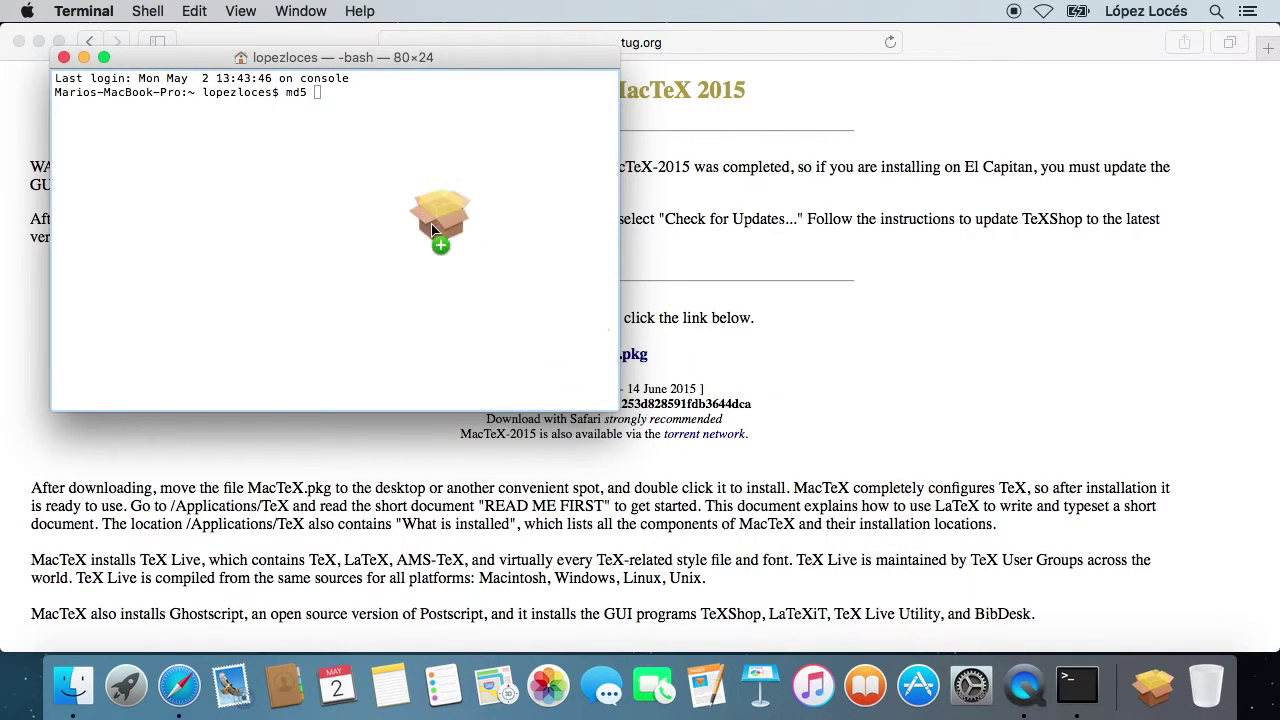
pyautogui.moveTo(431, 223); pyautogui.dragTo(431, 221)
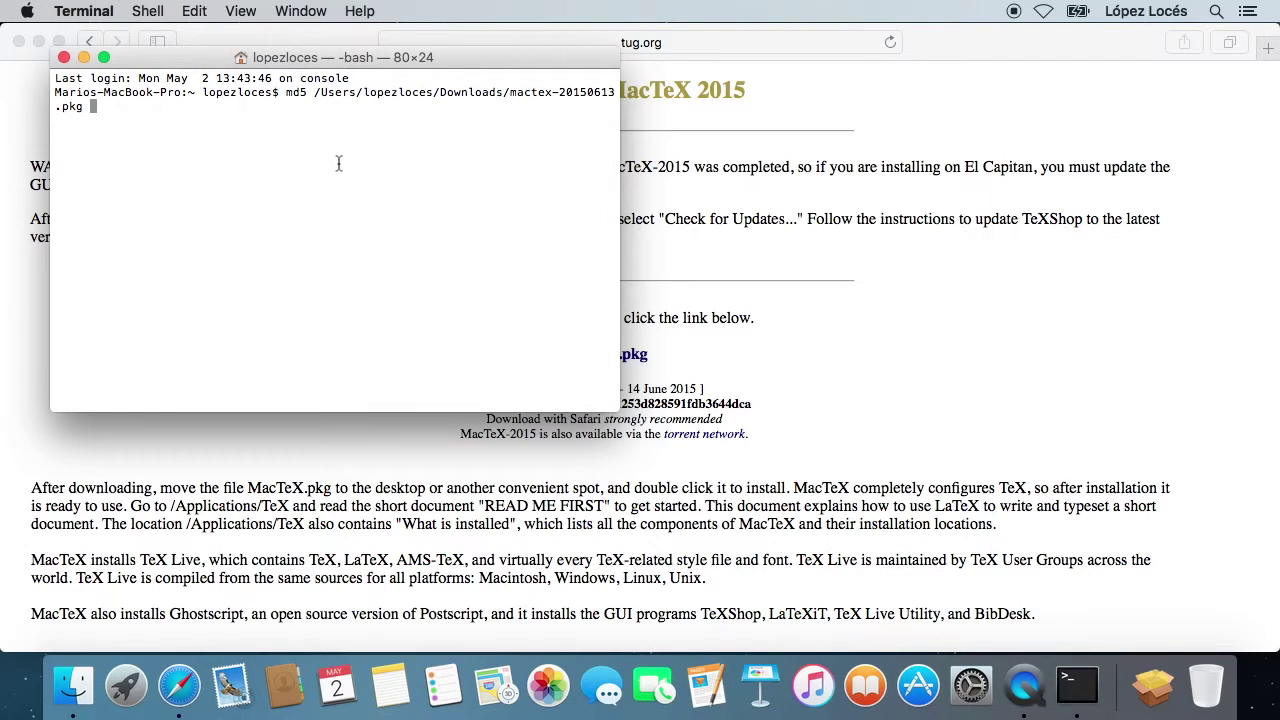
pyautogui.press('Return')
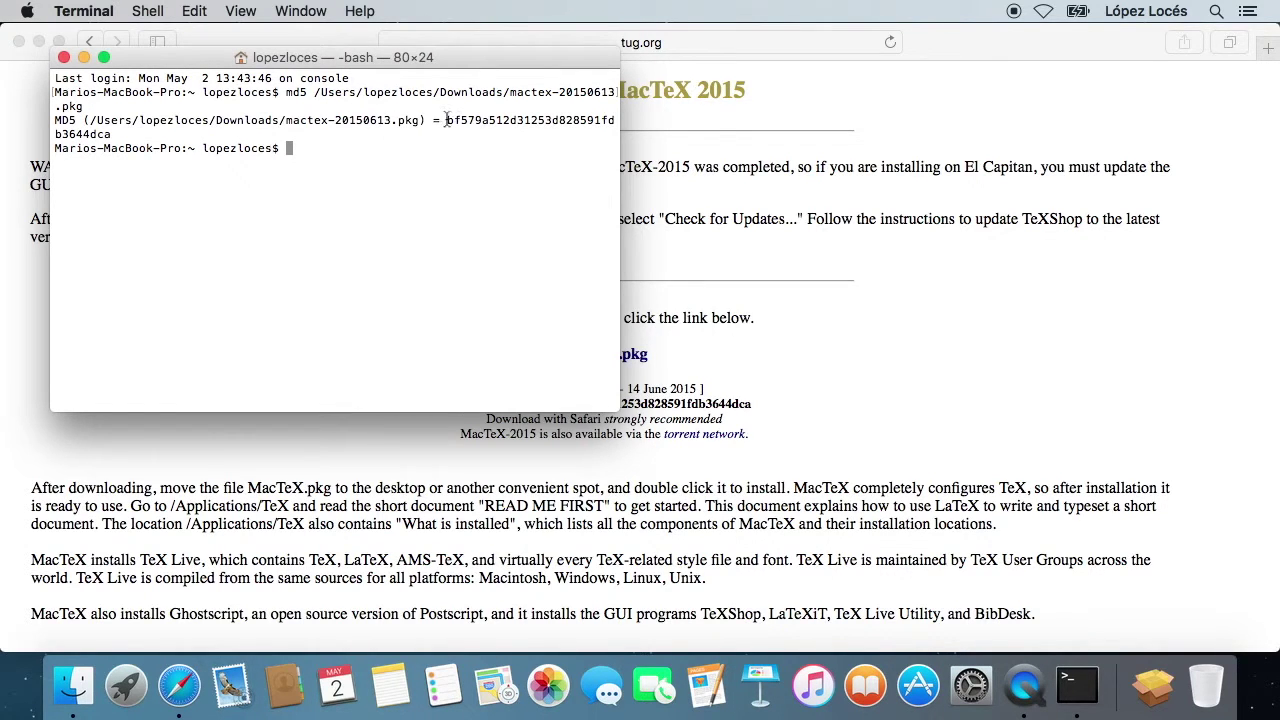
pyautogui.moveTo(446, 119); pyautogui.dragTo(135, 134)
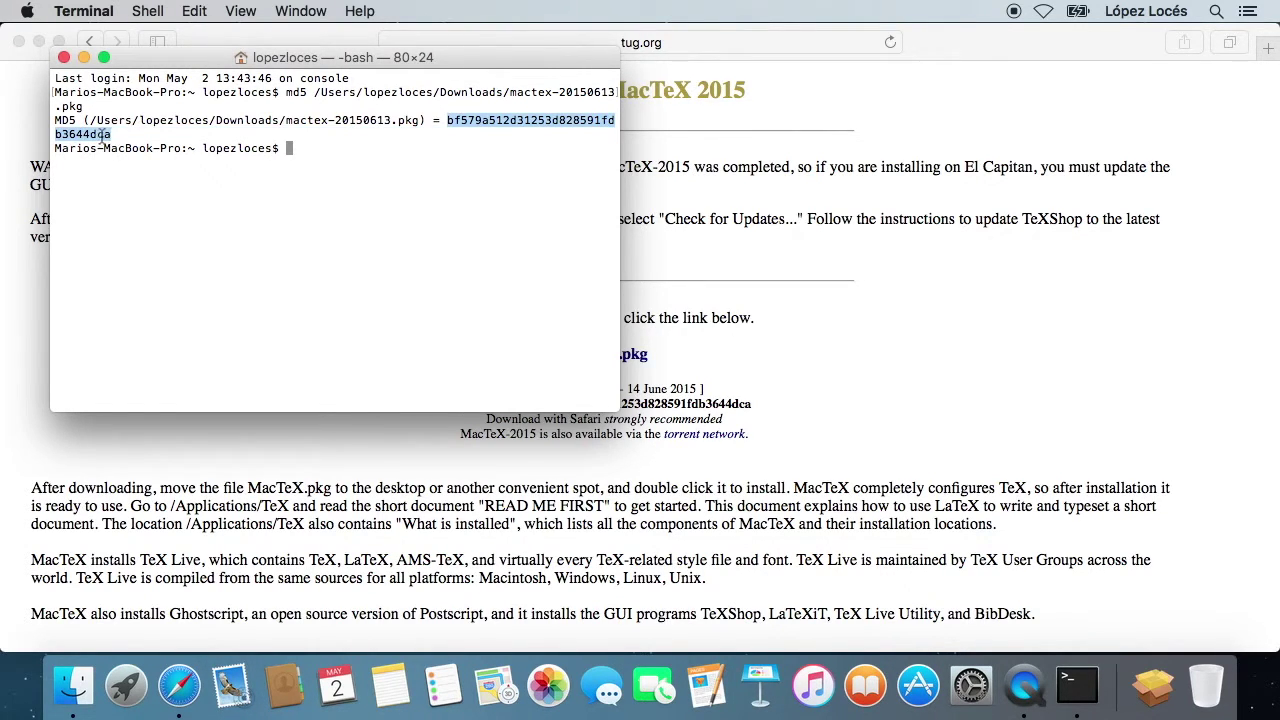
# Copy the computed md5 hash from Terminal and search for it on the Downloading MacTeX 2015 page, then close the page search.
pyautogui.rightClick(101, 138)
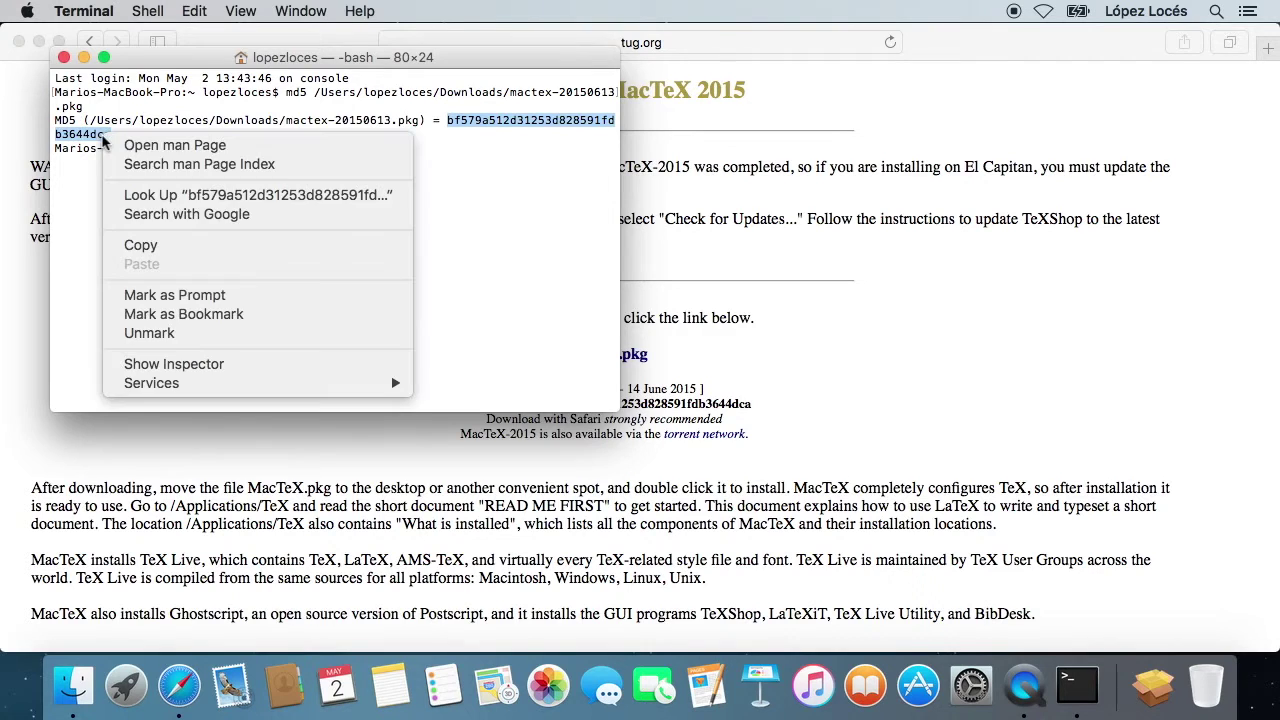
pyautogui.click(146, 250)
pyautogui.click(760, 269)
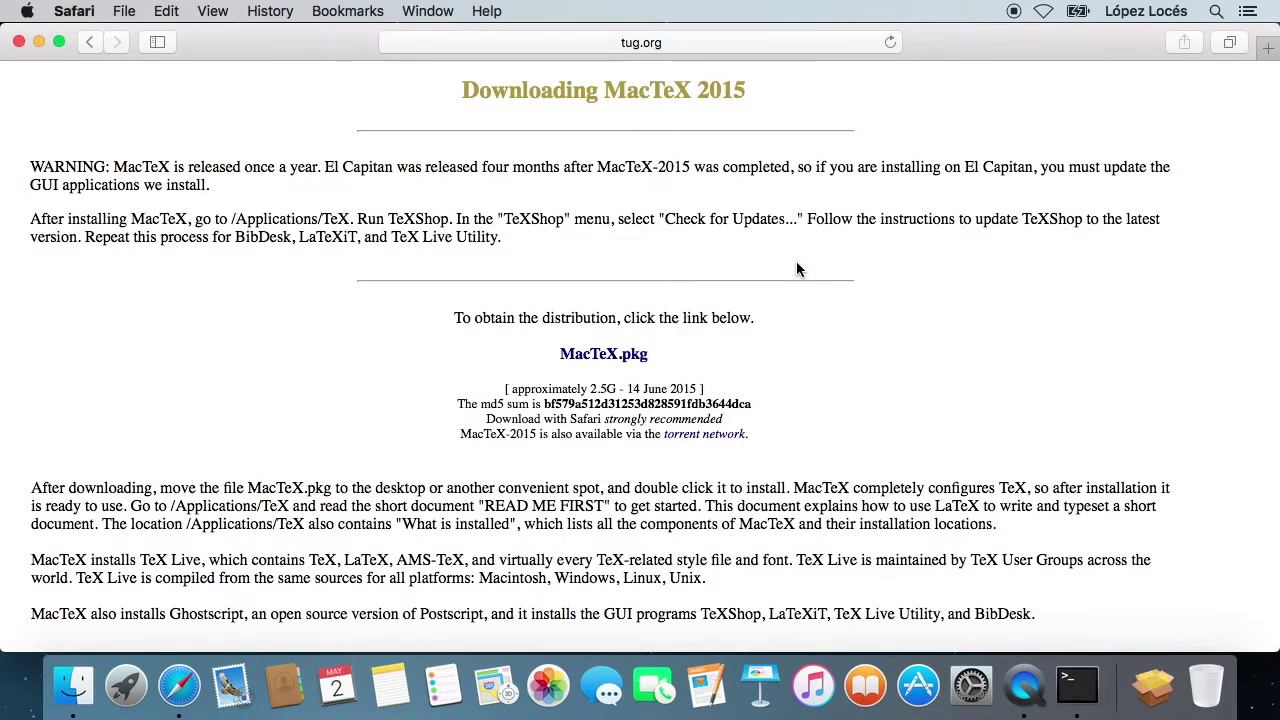
pyautogui.press('super+f')
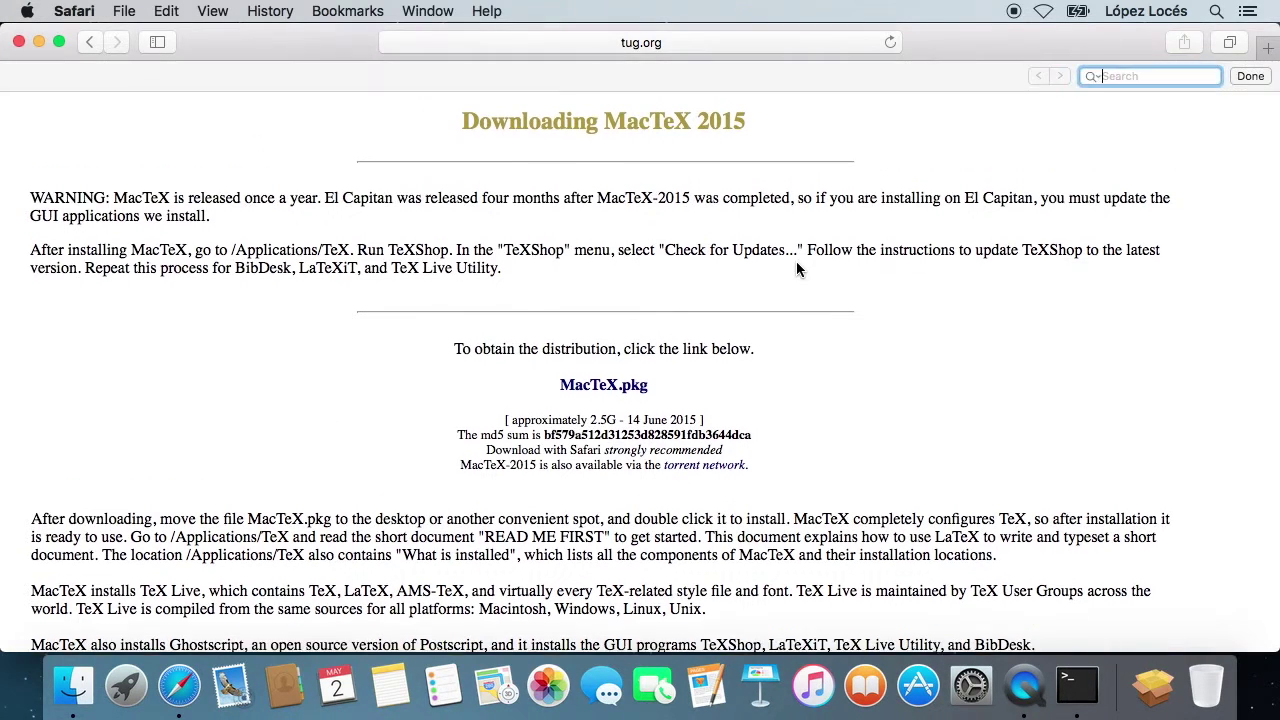
pyautogui.rightClick(1127, 78)
pyautogui.click(1038, 137)
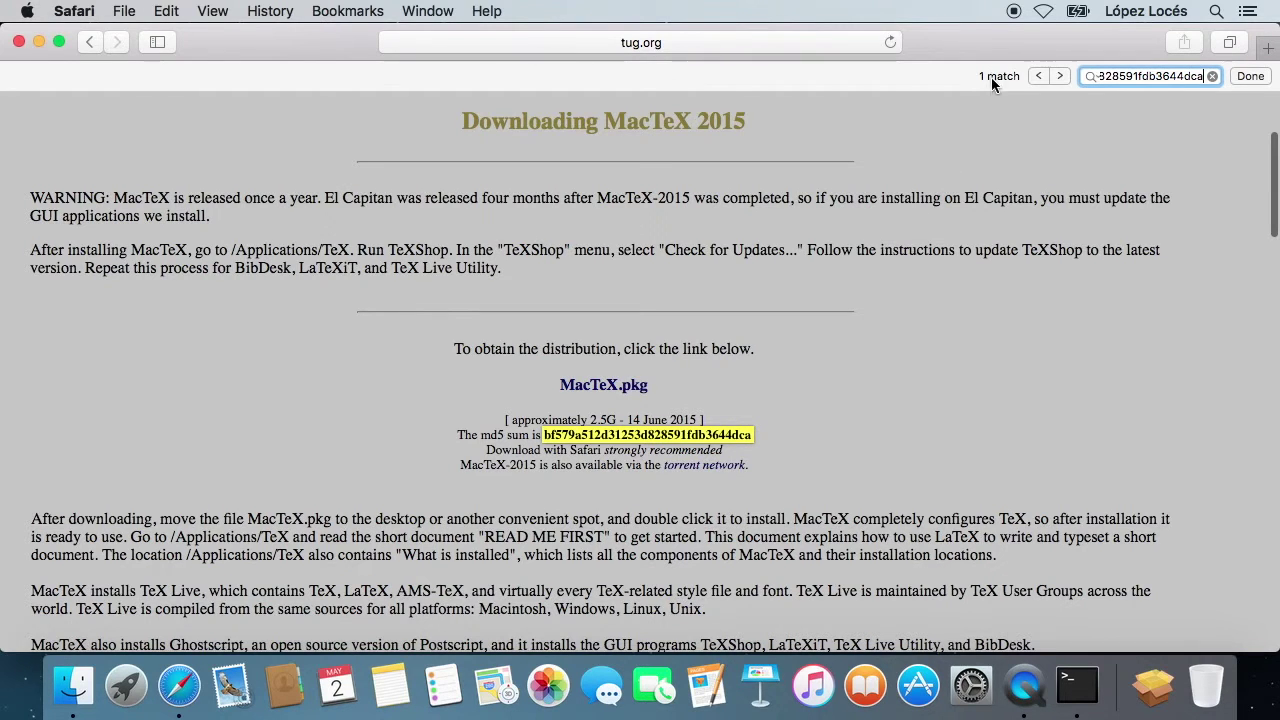
pyautogui.click(1249, 78)
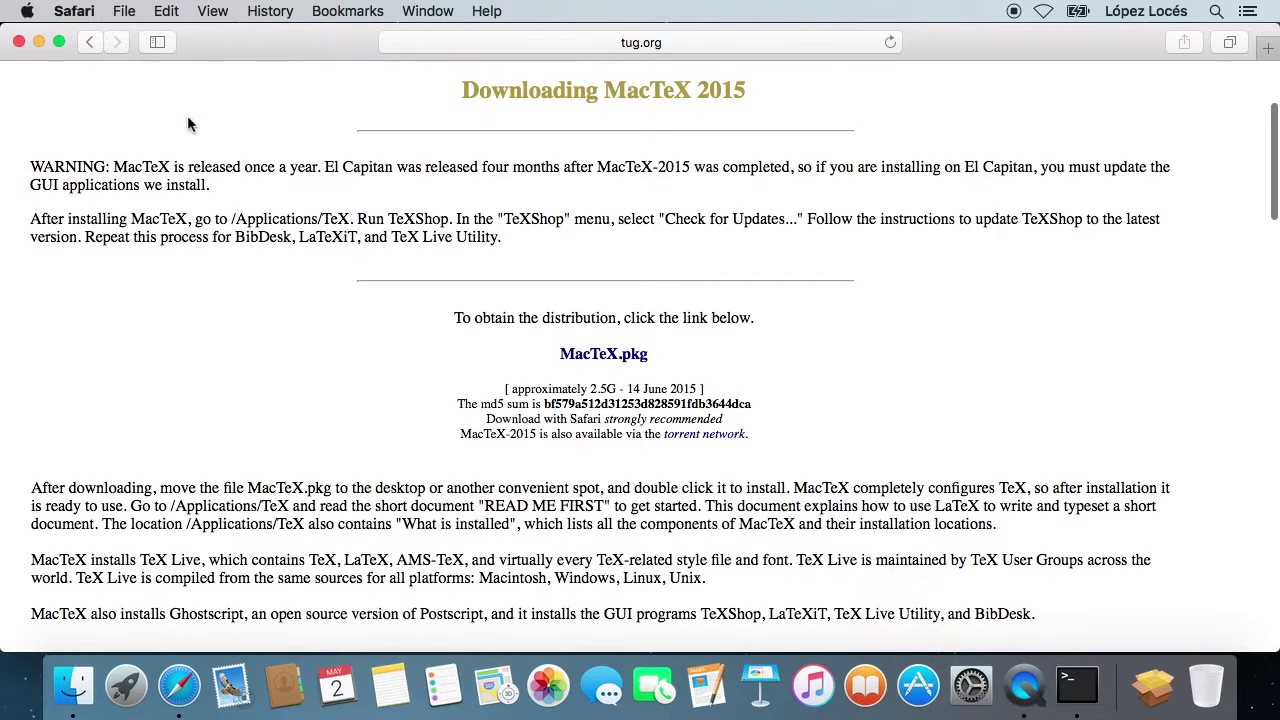
# Quit both Safari and Terminal.
pyautogui.click(125, 12)
pyautogui.moveTo(75, 11)
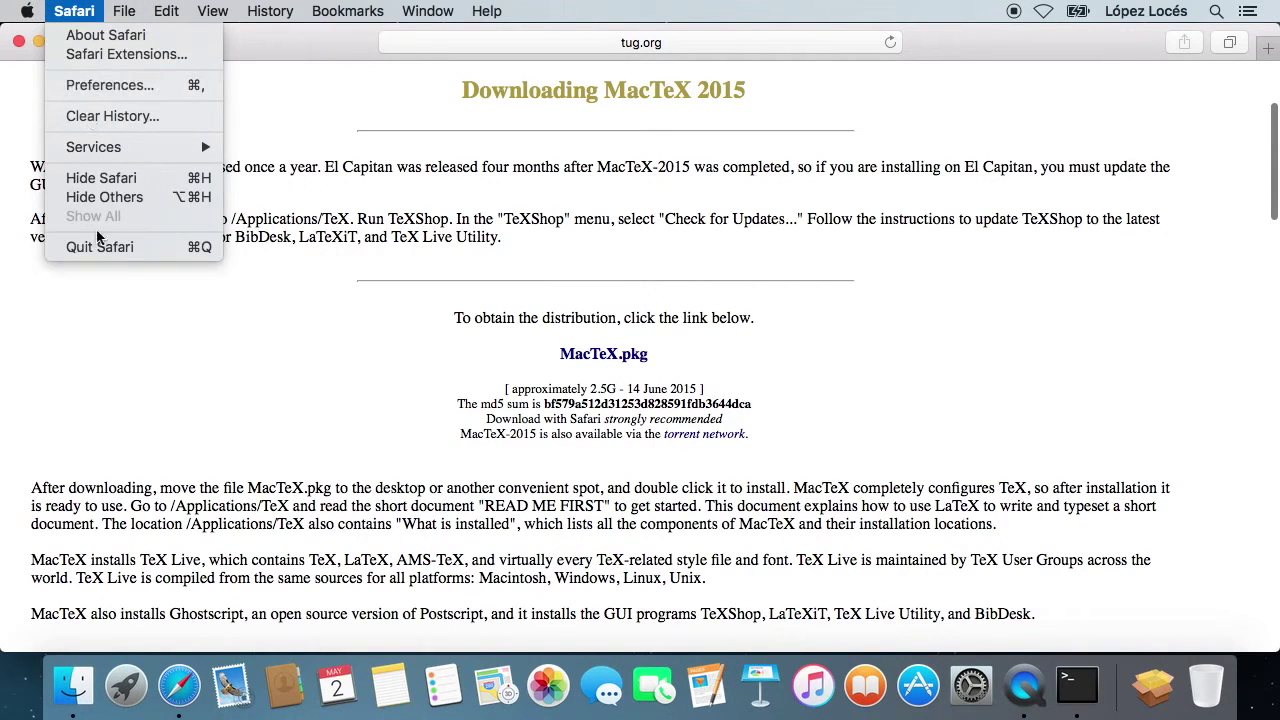
pyautogui.click(100, 245)
pyautogui.click(85, 11)
pyautogui.click(89, 214)
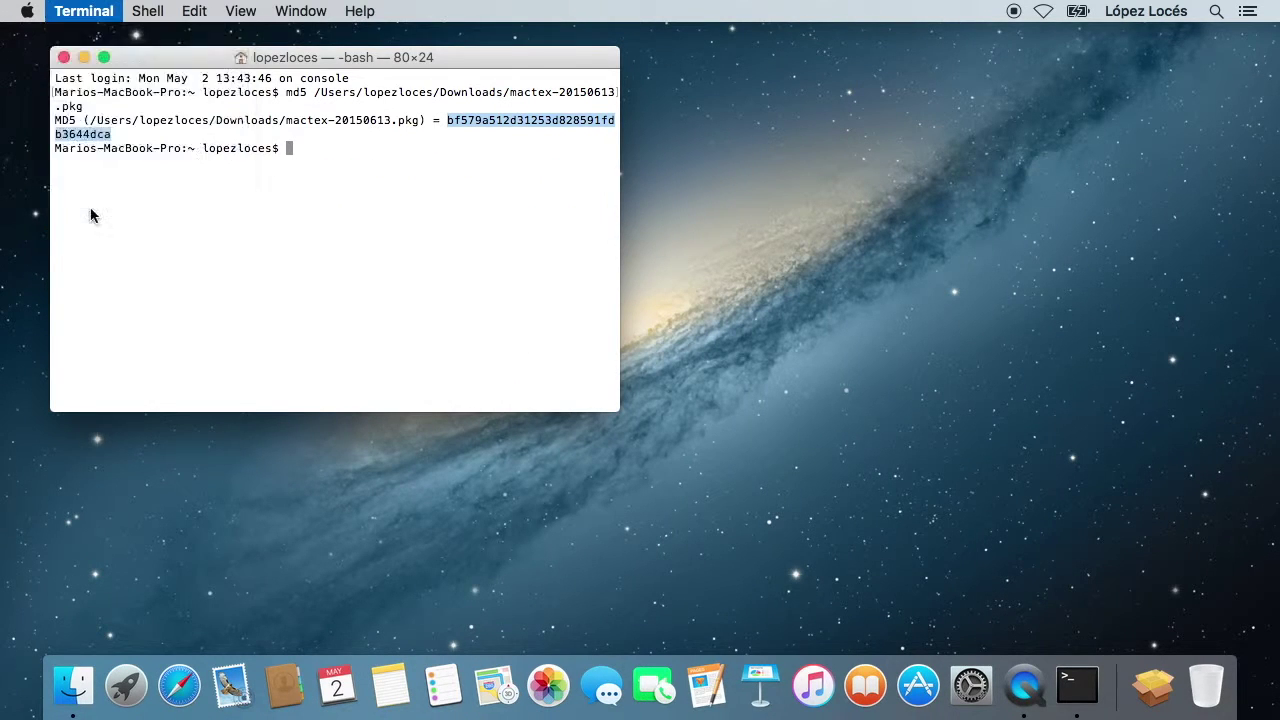
# Launch mactex-20150613.pkg from the downloads stack and proceed through the installer's Introduction and Read Me pages.
pyautogui.click(1147, 685)
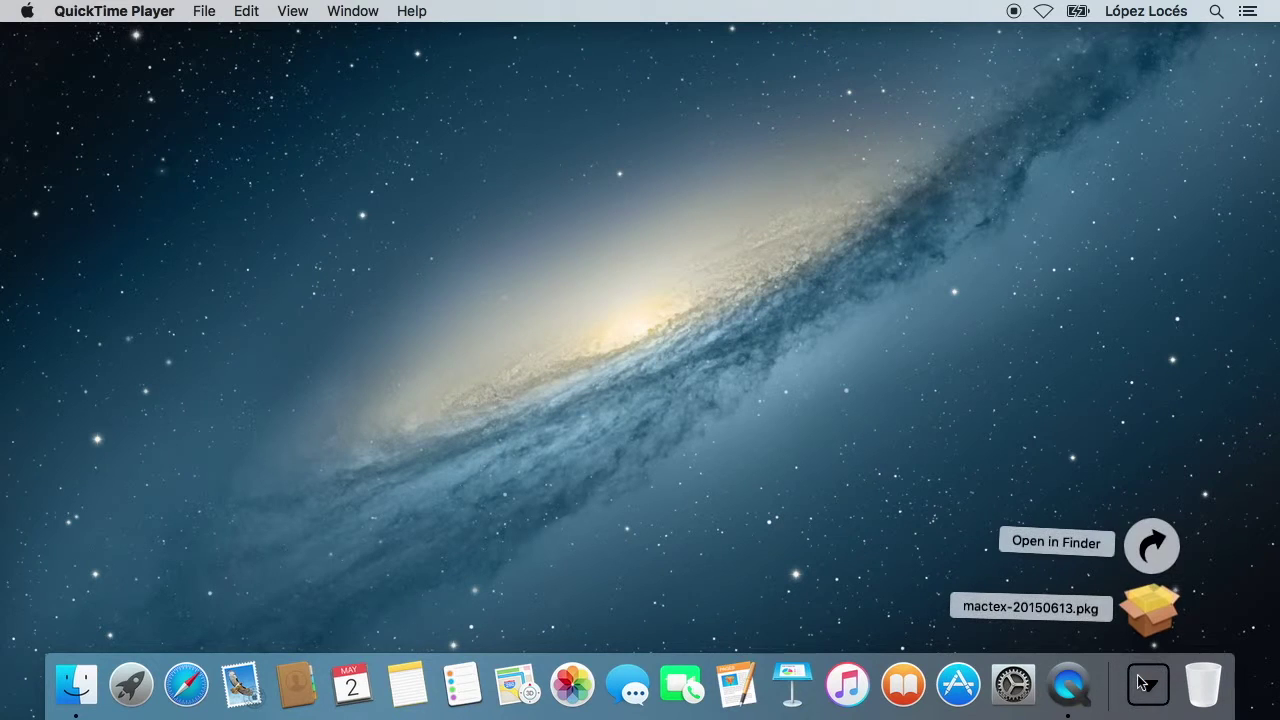
pyautogui.click(1146, 606)
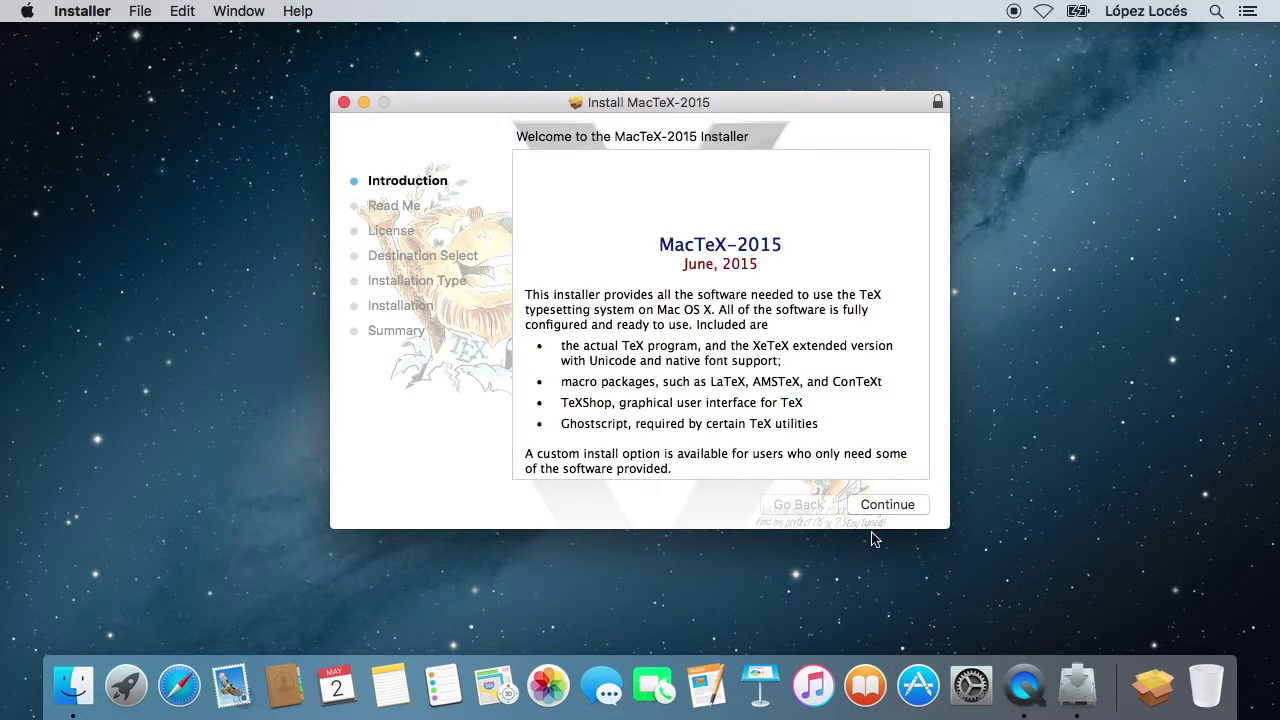
pyautogui.scroll(-3, 761, 400)
pyautogui.scroll(-3, 761, 400)
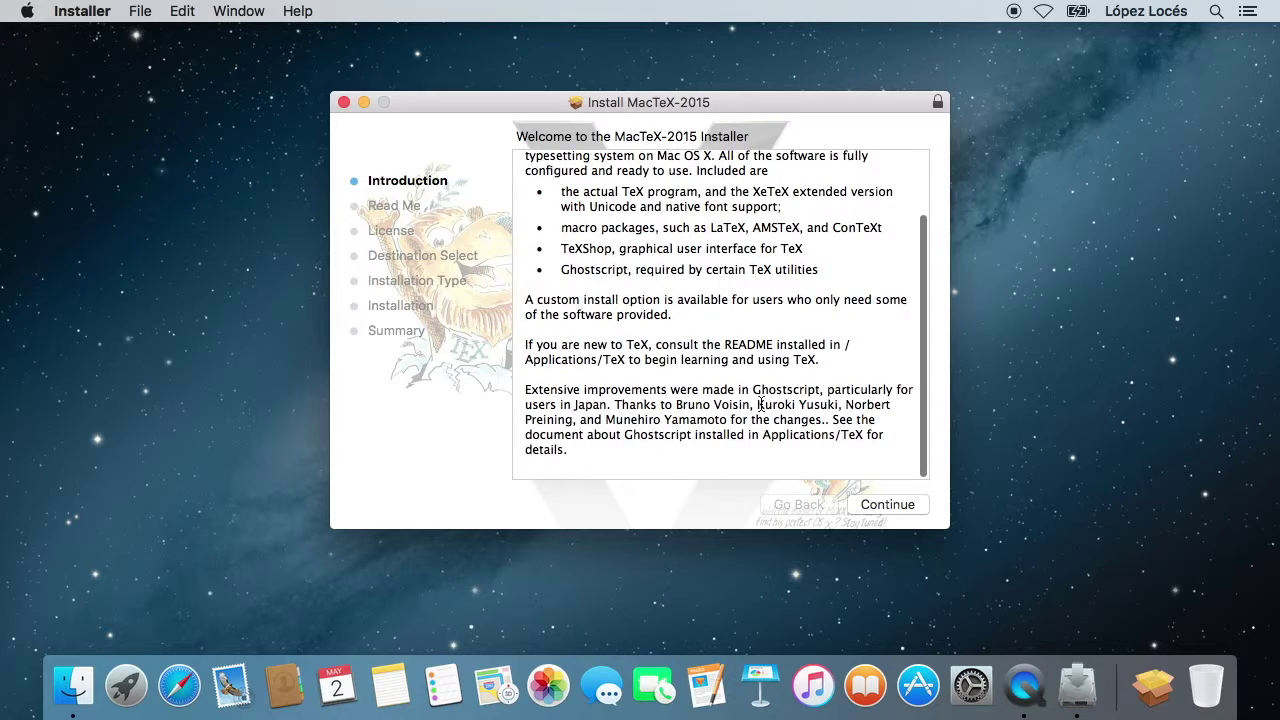
pyautogui.click(885, 506)
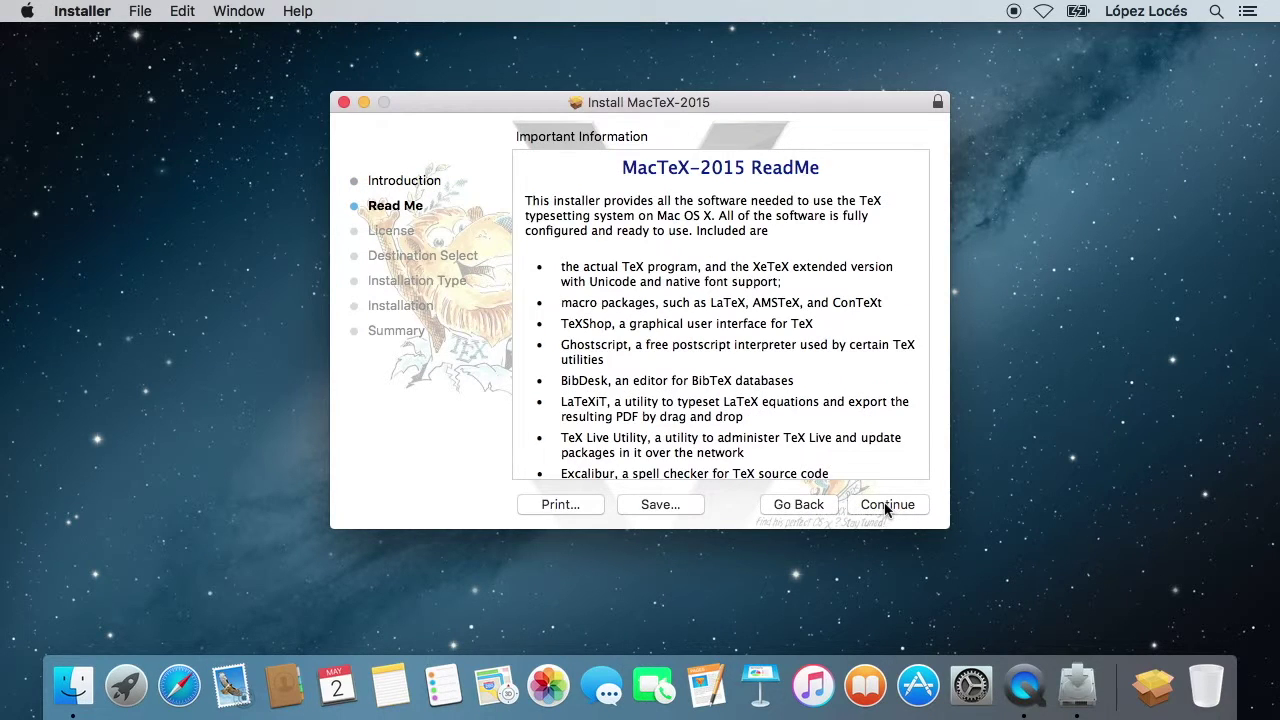
pyautogui.scroll(-10, 809, 416)
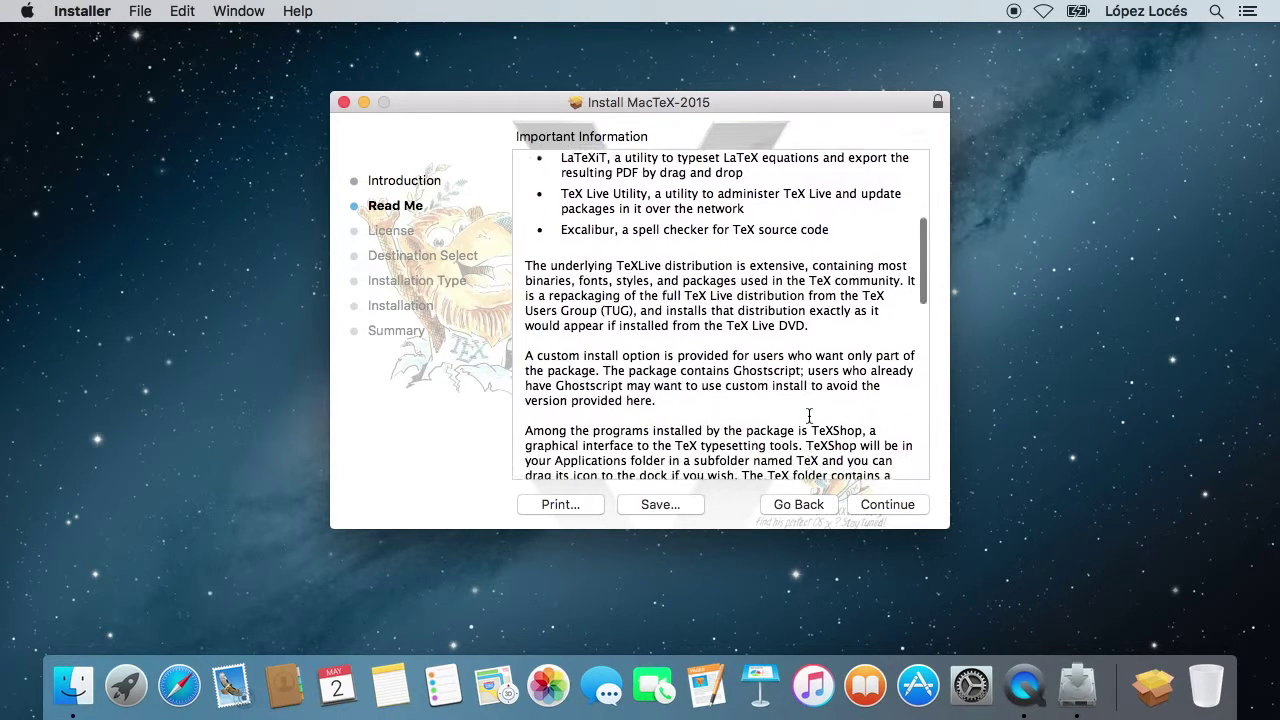
pyautogui.scroll(-10, 809, 418)
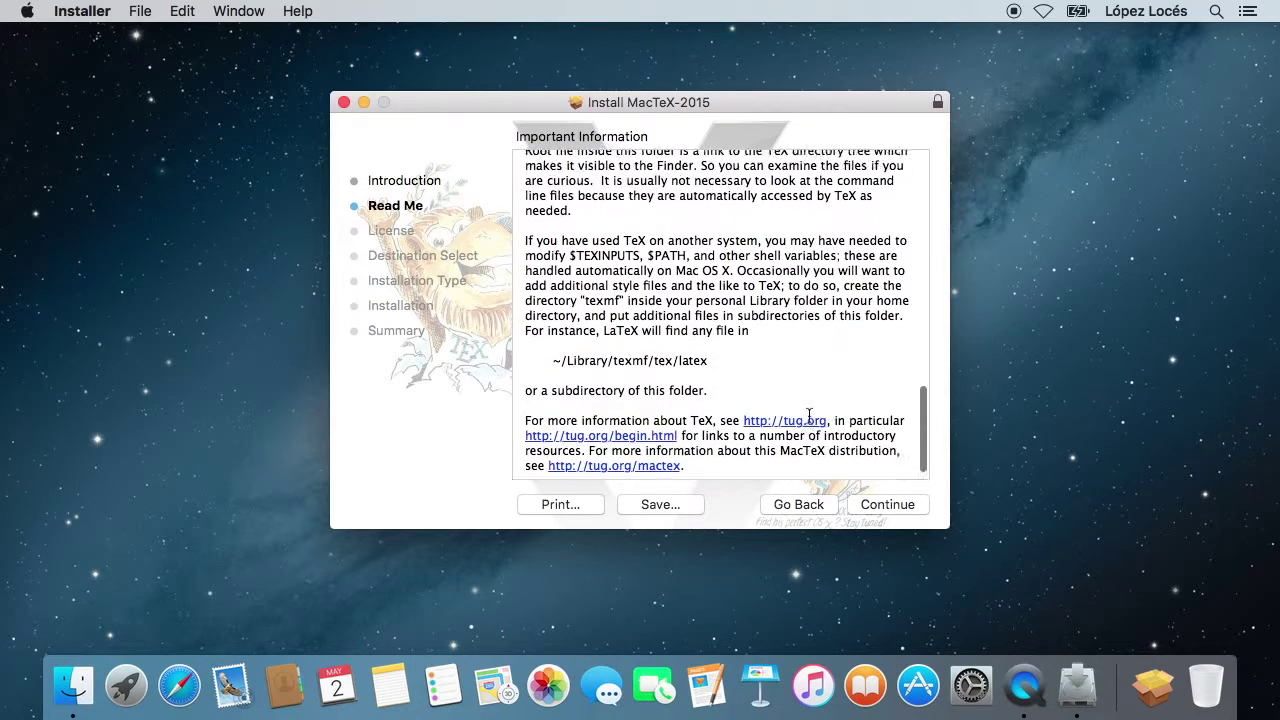
pyautogui.click(882, 506)
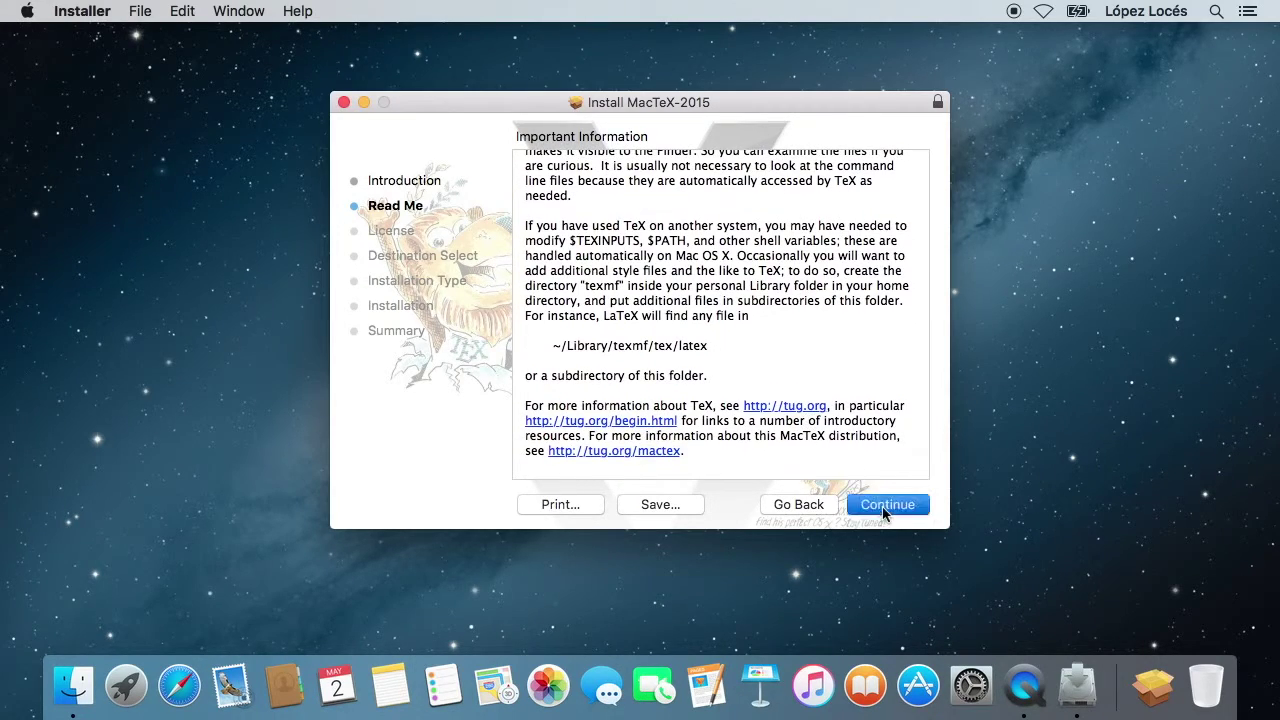
# Read through the English software license agreement and agree to its terms.
pyautogui.scroll(-15, 779, 384)
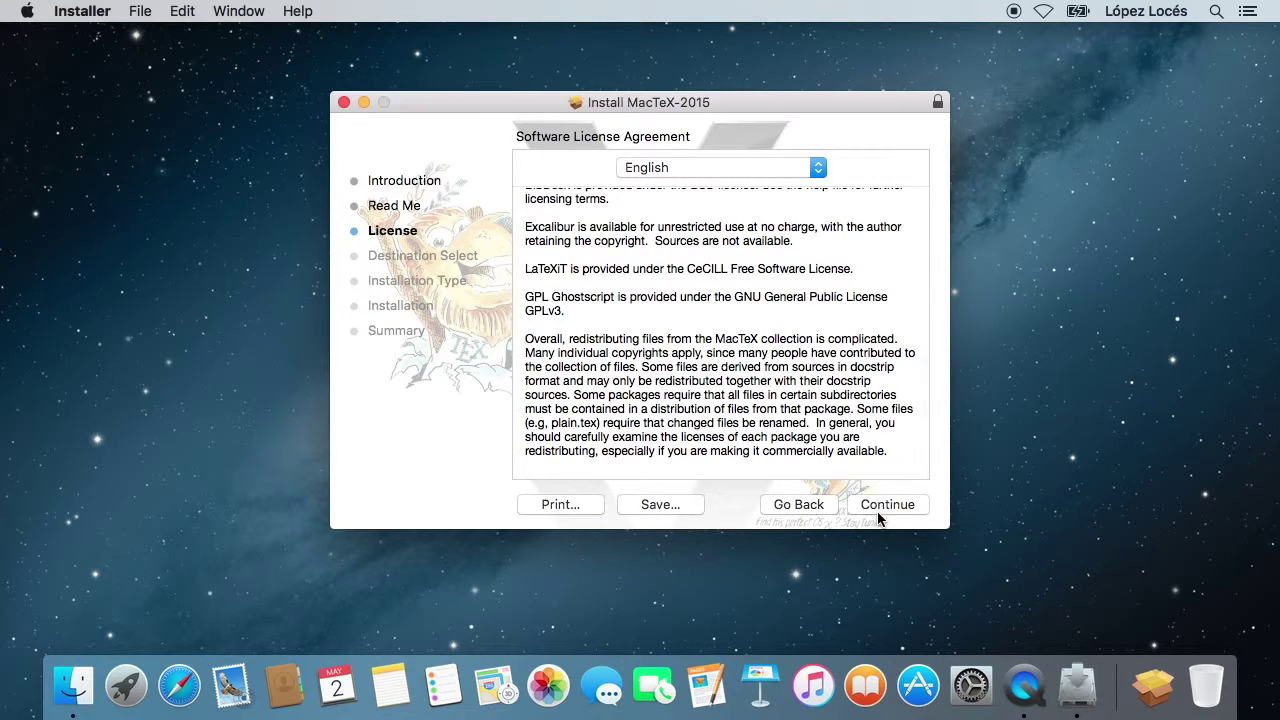
pyautogui.click(815, 170)
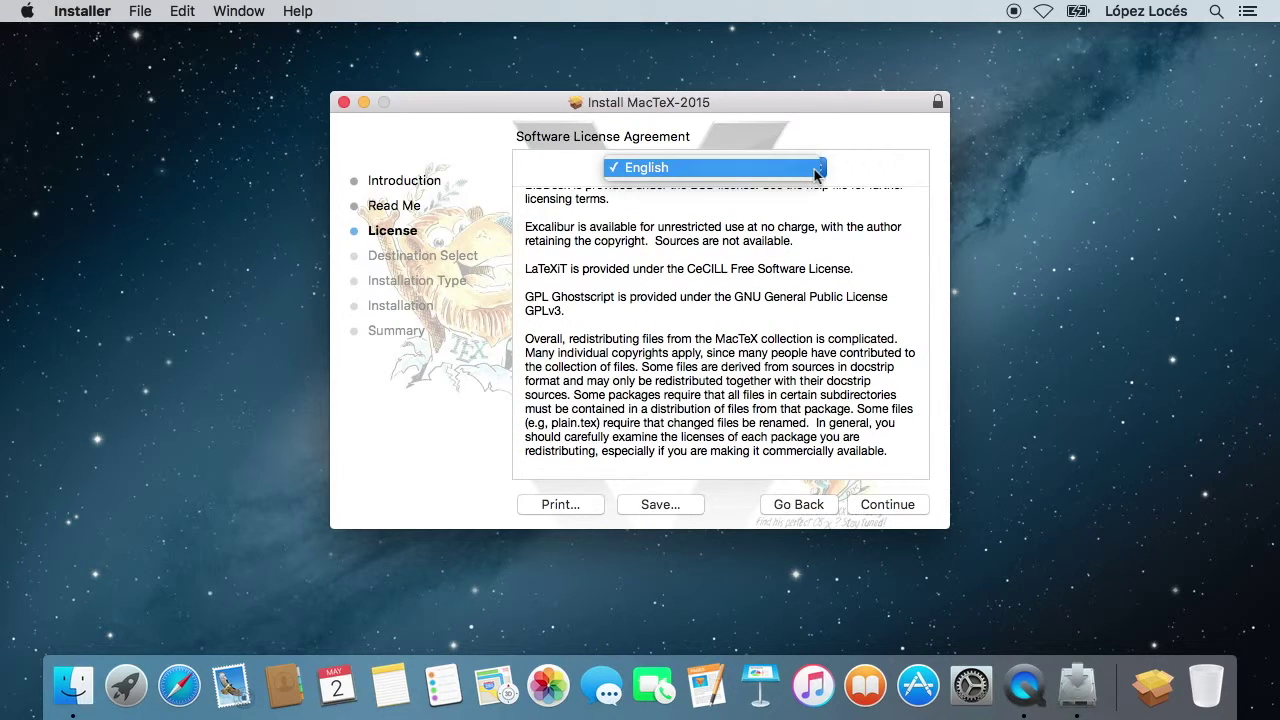
pyautogui.click(815, 170)
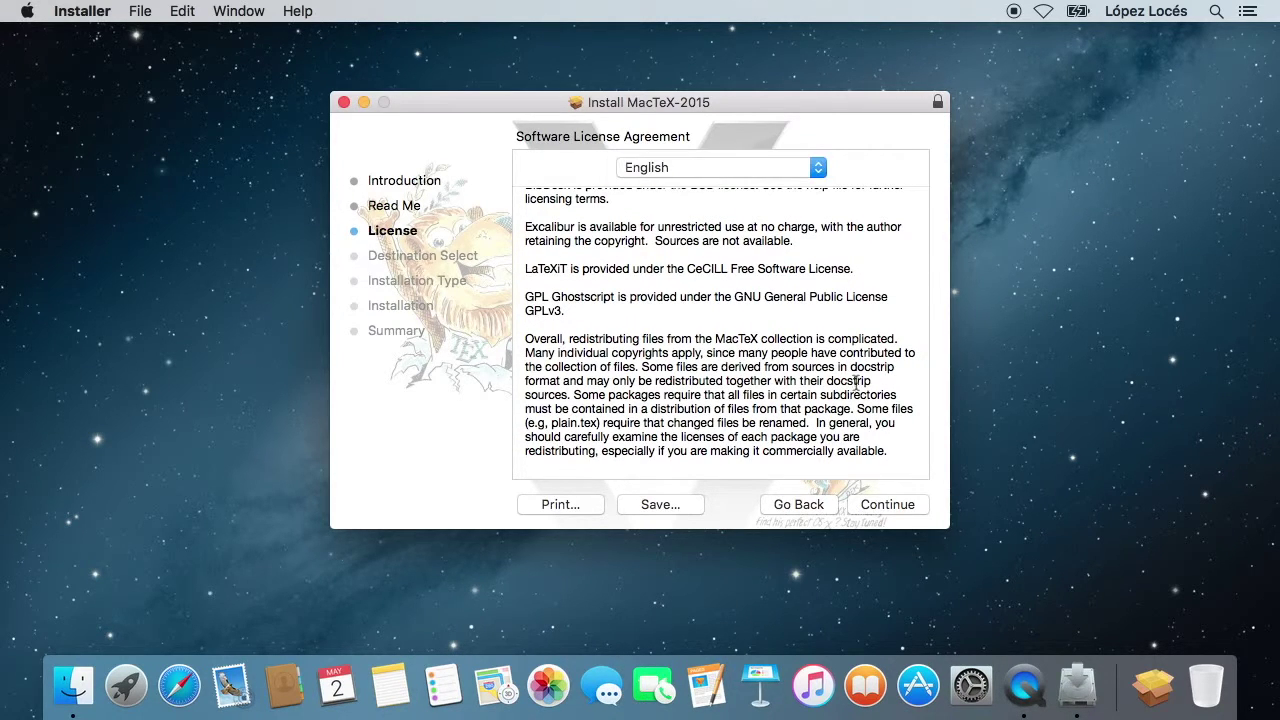
pyautogui.click(881, 506)
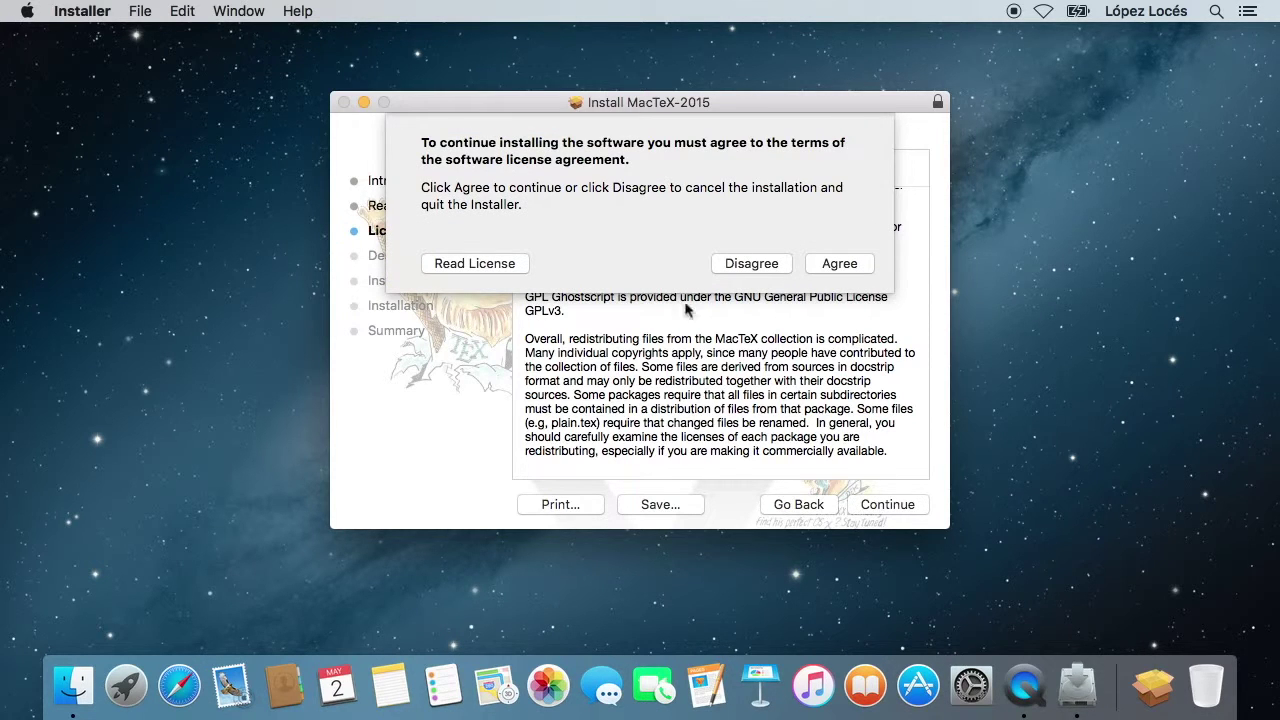
pyautogui.click(831, 272)
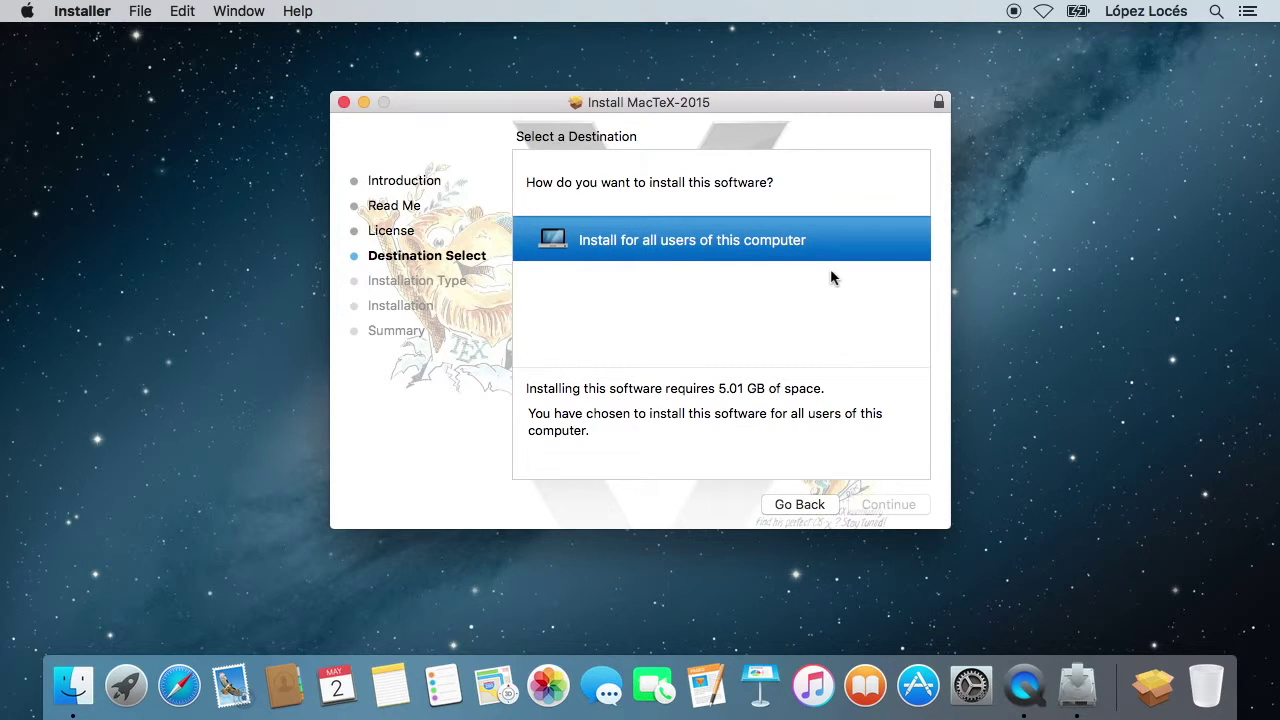
# Run the standard MacTeX-2015 installation for all users, authorizing it with the account password, and close the installer.
pyautogui.click(895, 507)
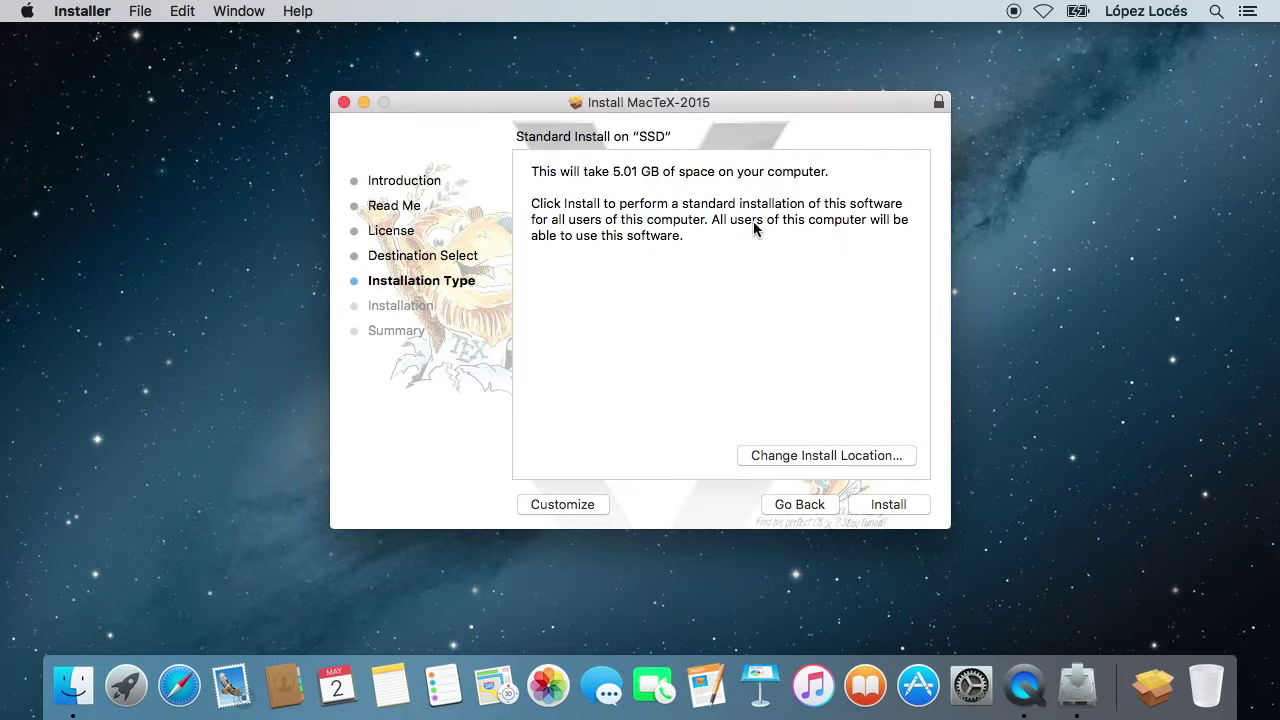
pyautogui.click(879, 508)
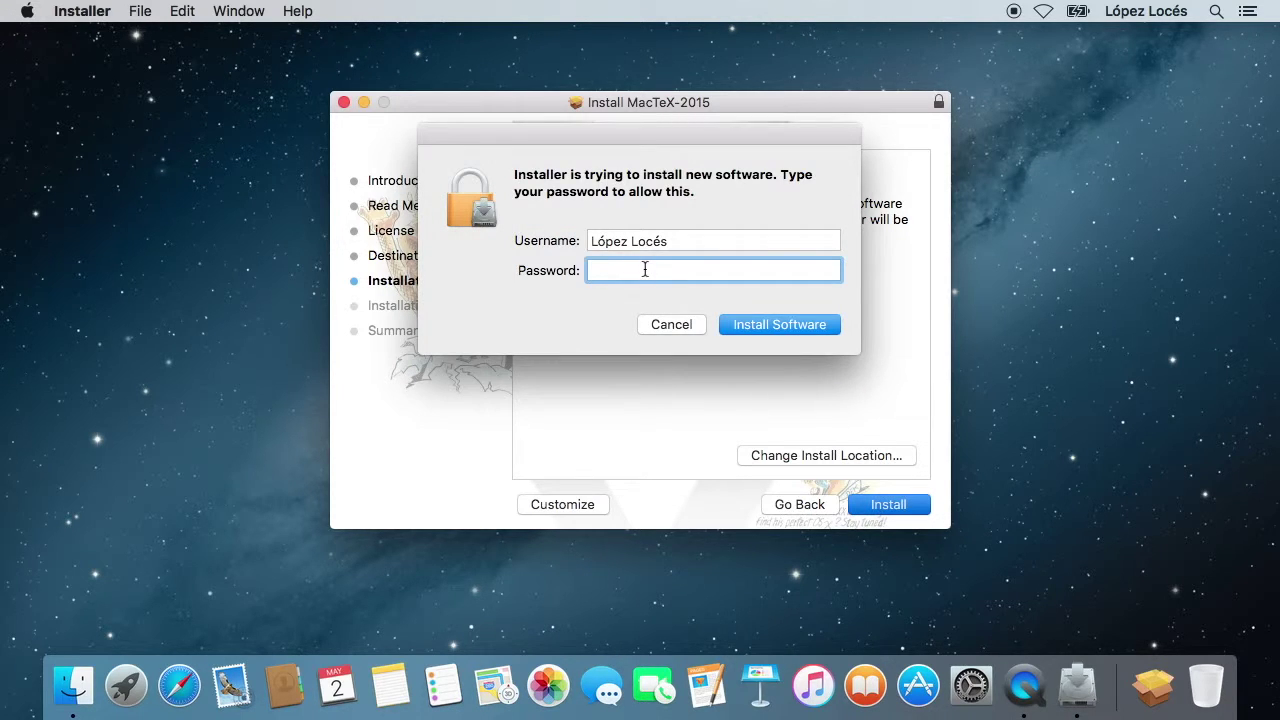
pyautogui.write('•')
pyautogui.click(757, 325)
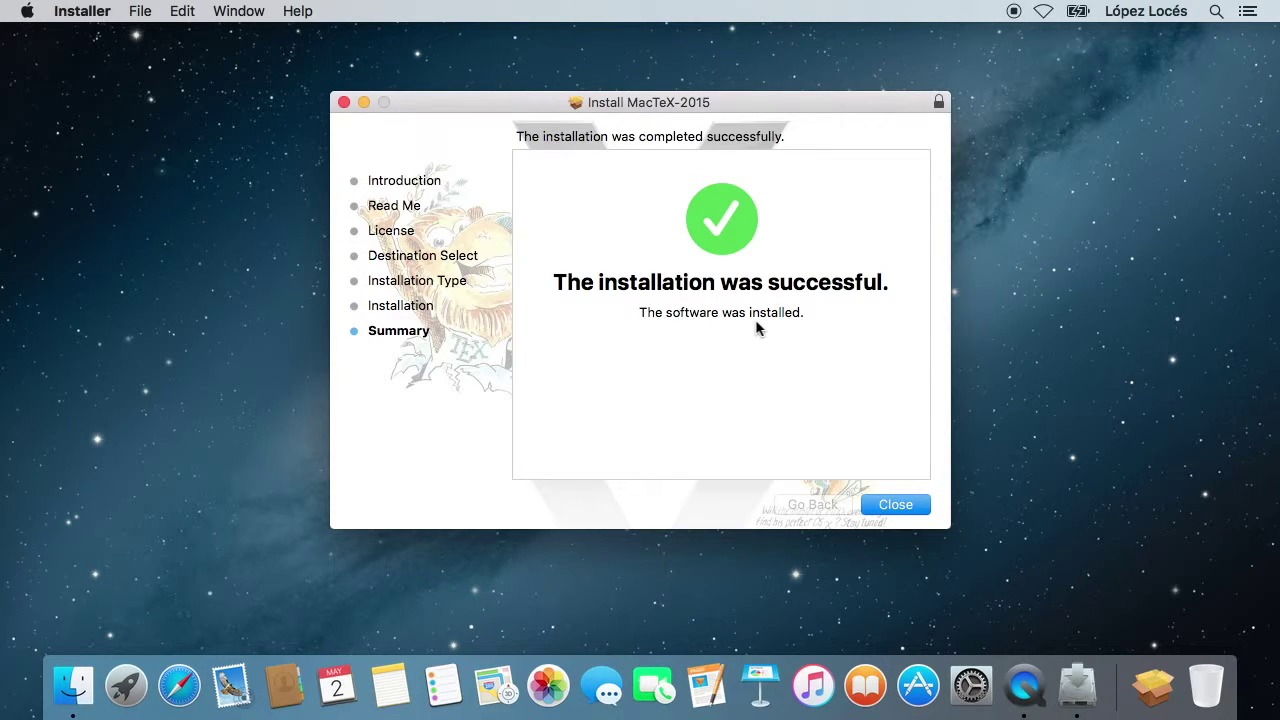
pyautogui.click(895, 506)
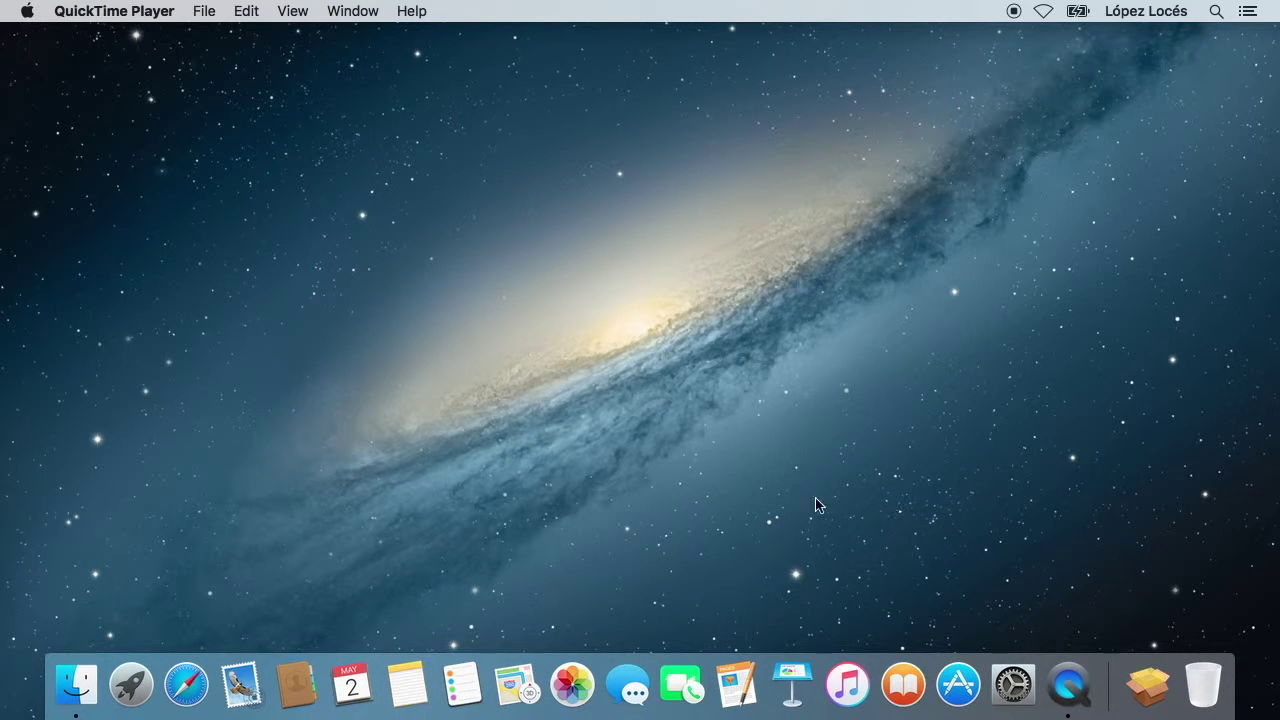
# Open Terminal through an application search for "ter" and check the installed pdfLaTeX version with pdflatex -v.
pyautogui.click(136, 687)
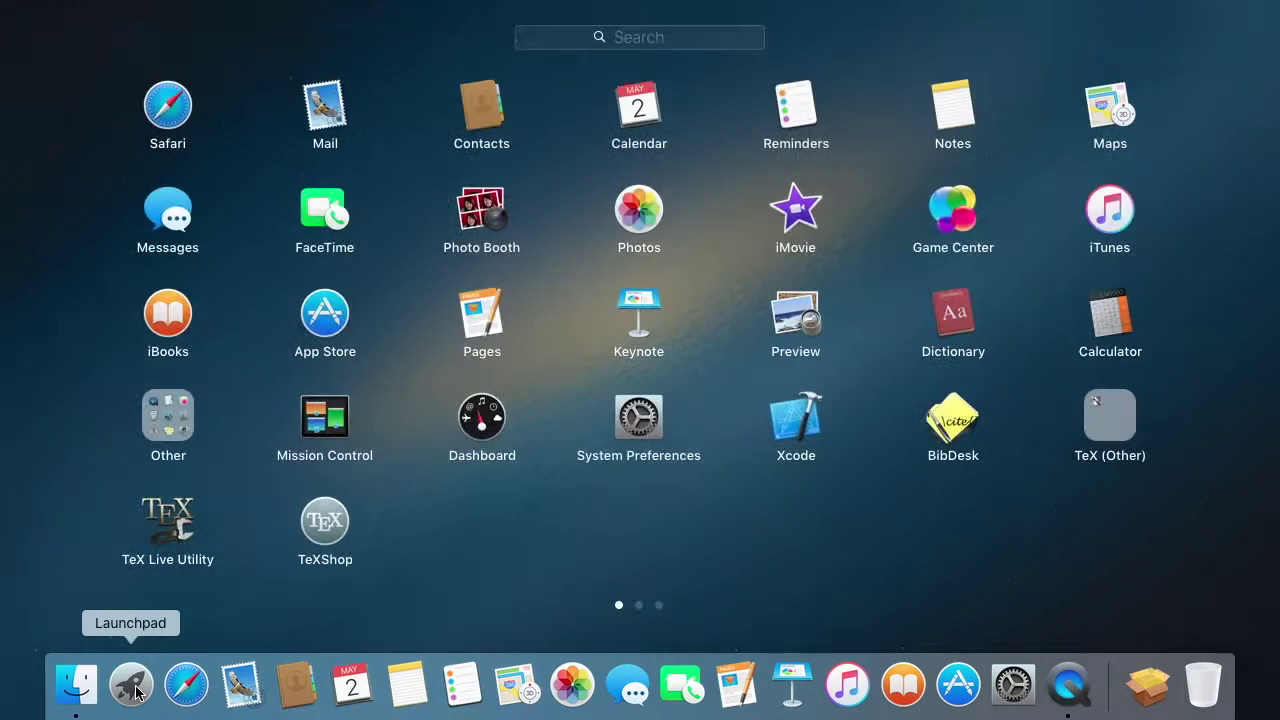
pyautogui.click(633, 45)
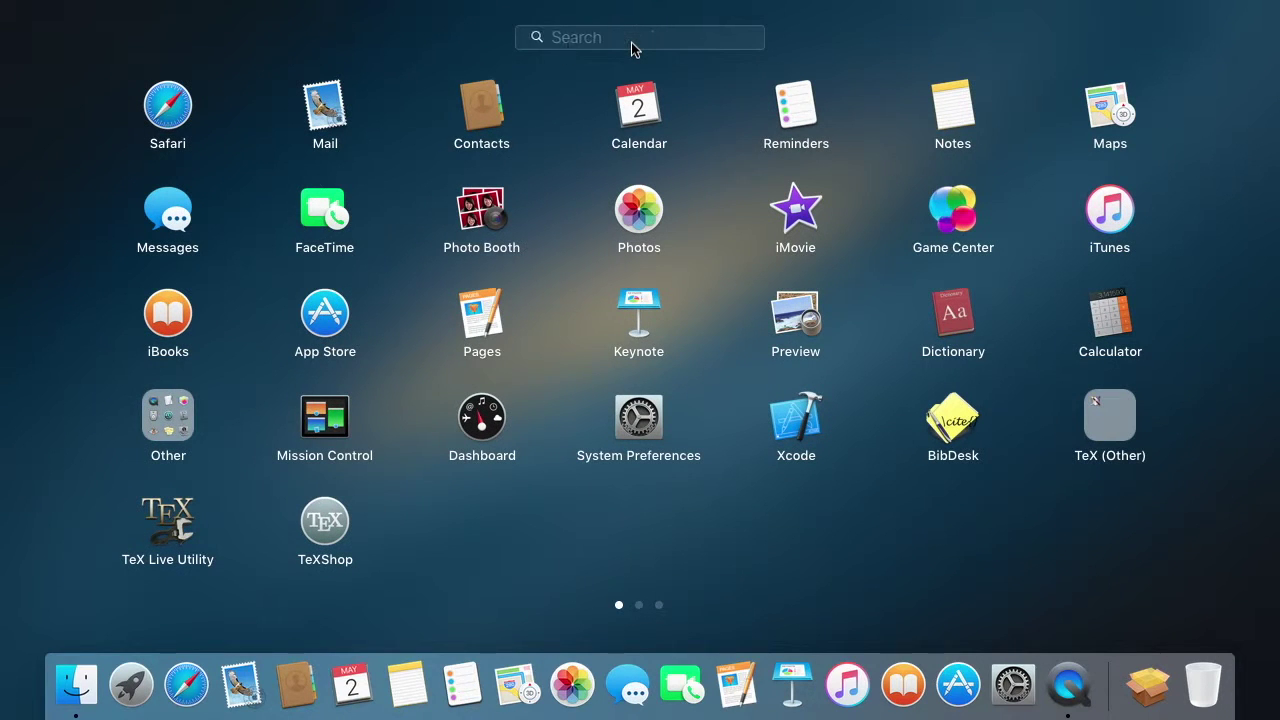
pyautogui.write('te')
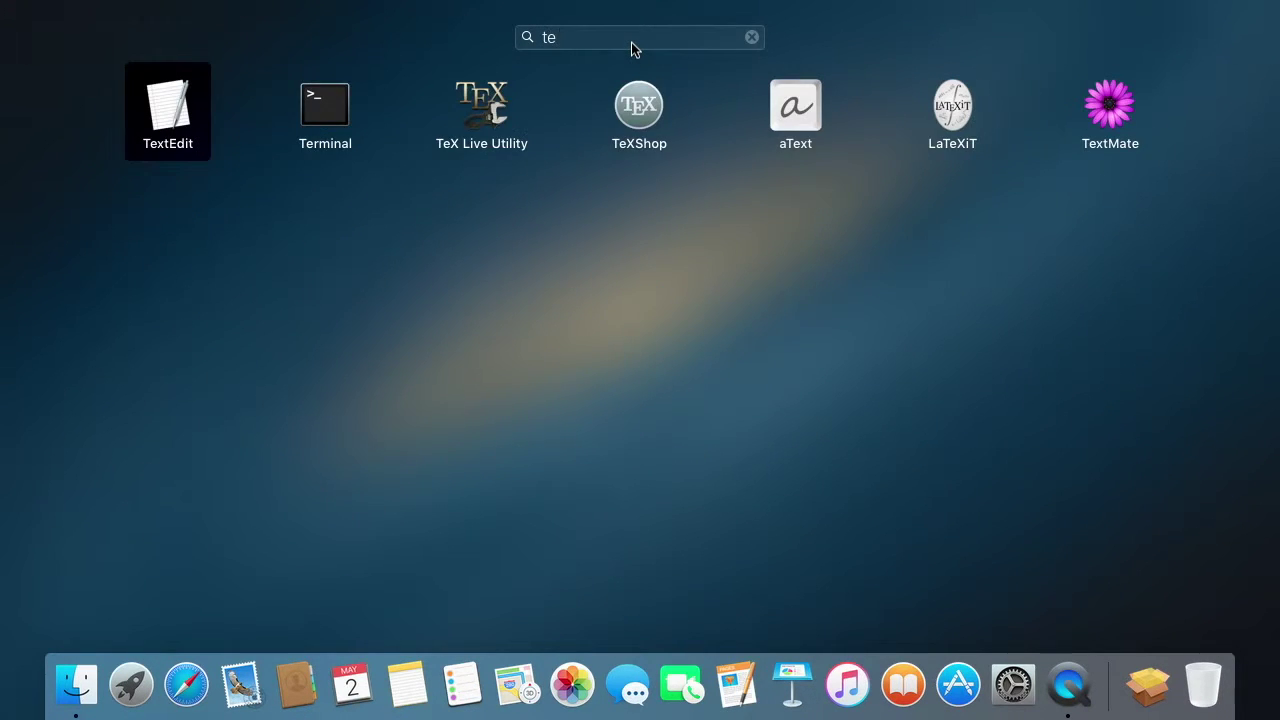
pyautogui.write('r')
pyautogui.click(640, 98)
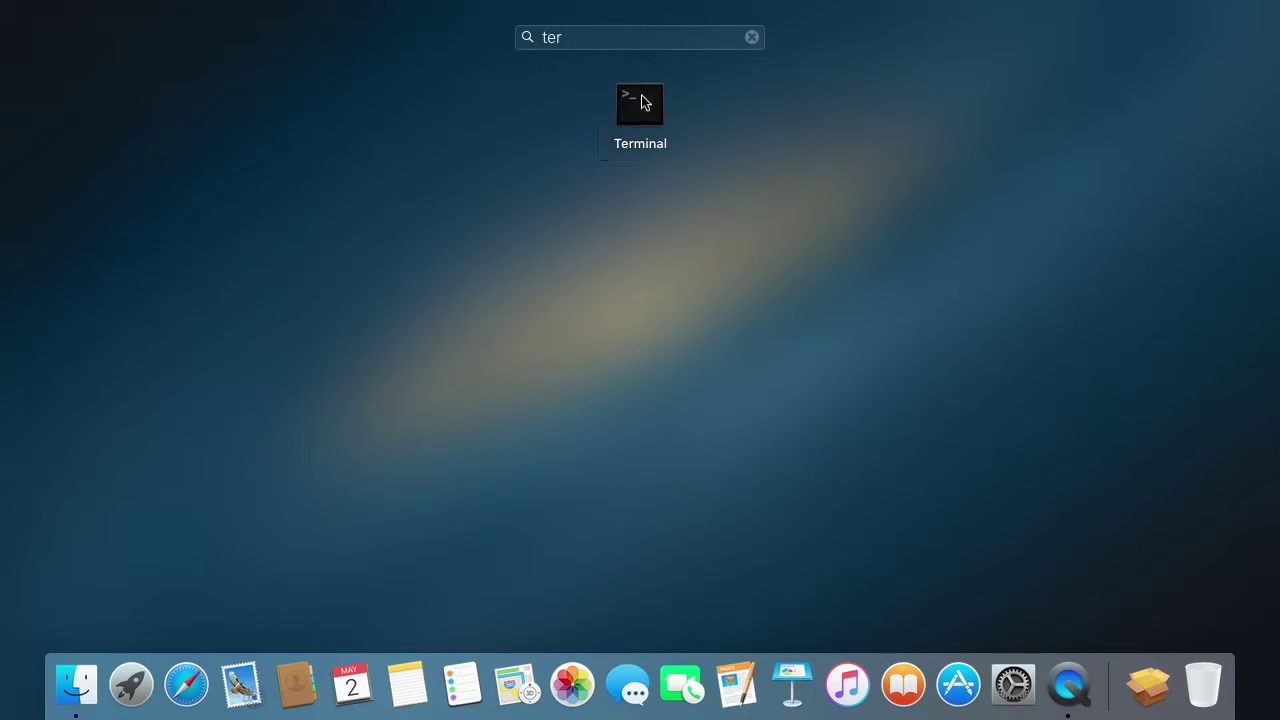
pyautogui.write('pdflatex -v')
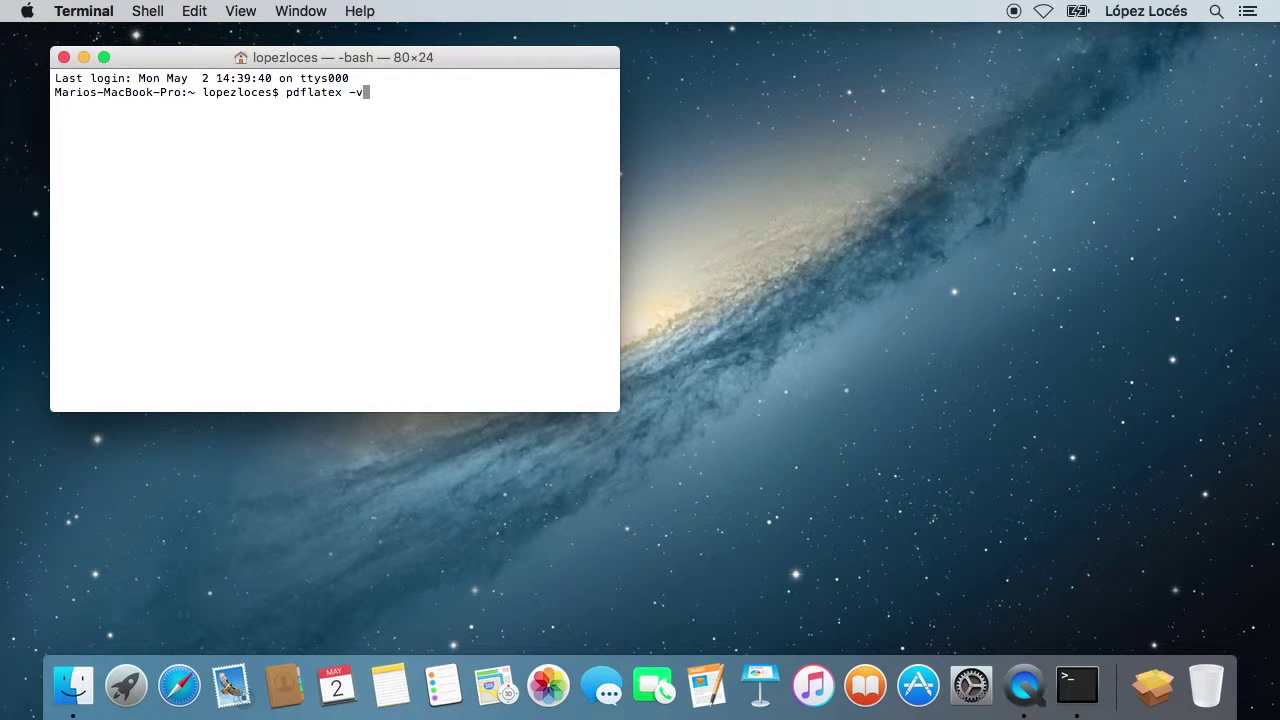
pyautogui.press('Return')
# End the shell session with exit and quit Terminal.
pyautogui.write('exit')
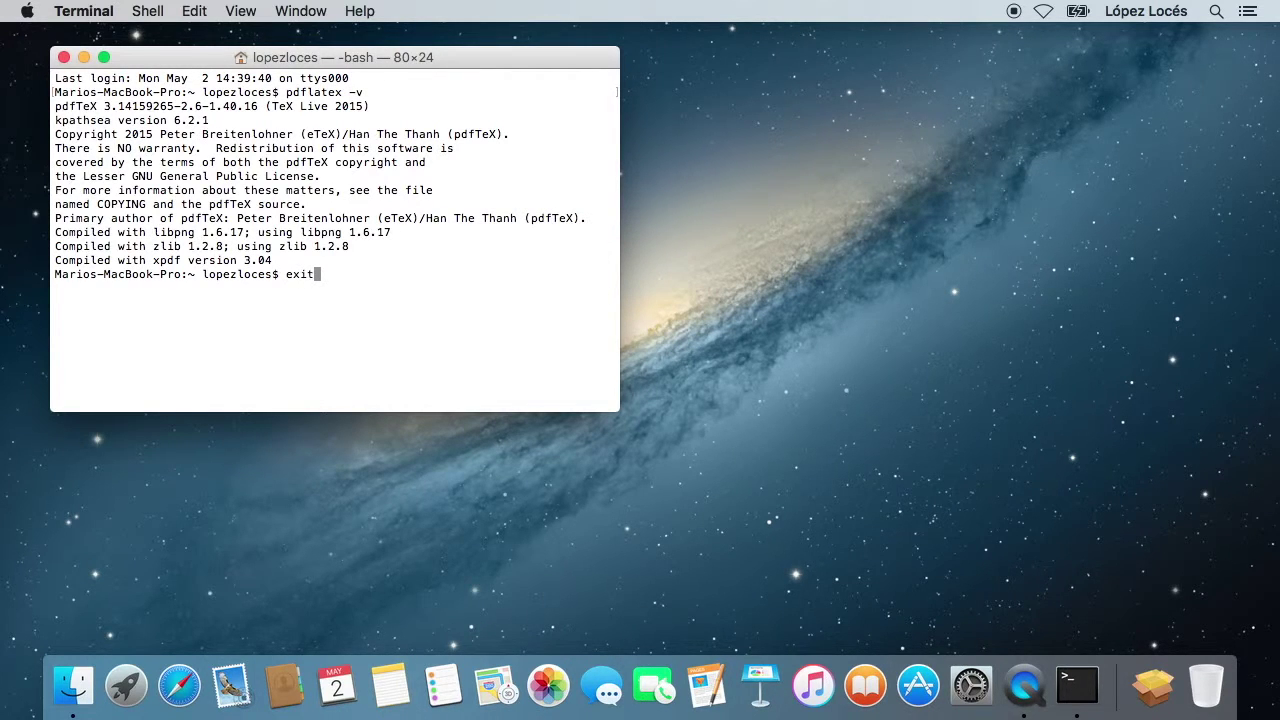
pyautogui.press('Return')
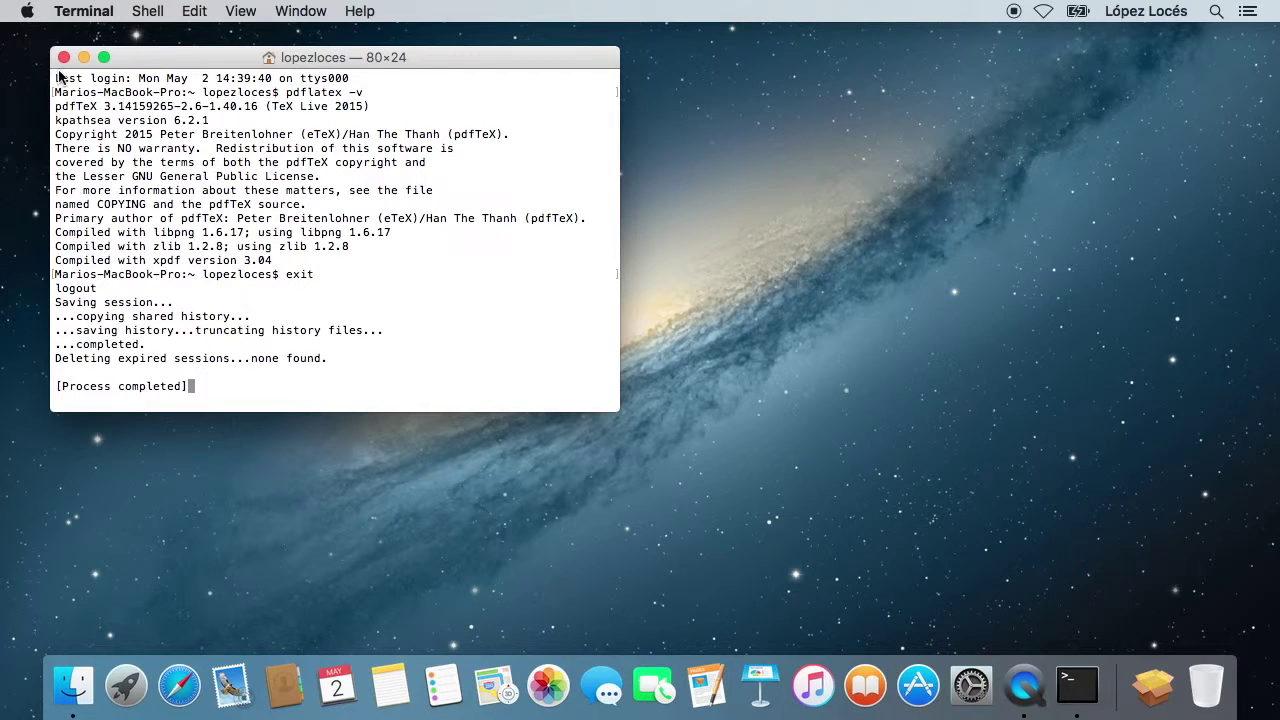
pyautogui.click(96, 16)
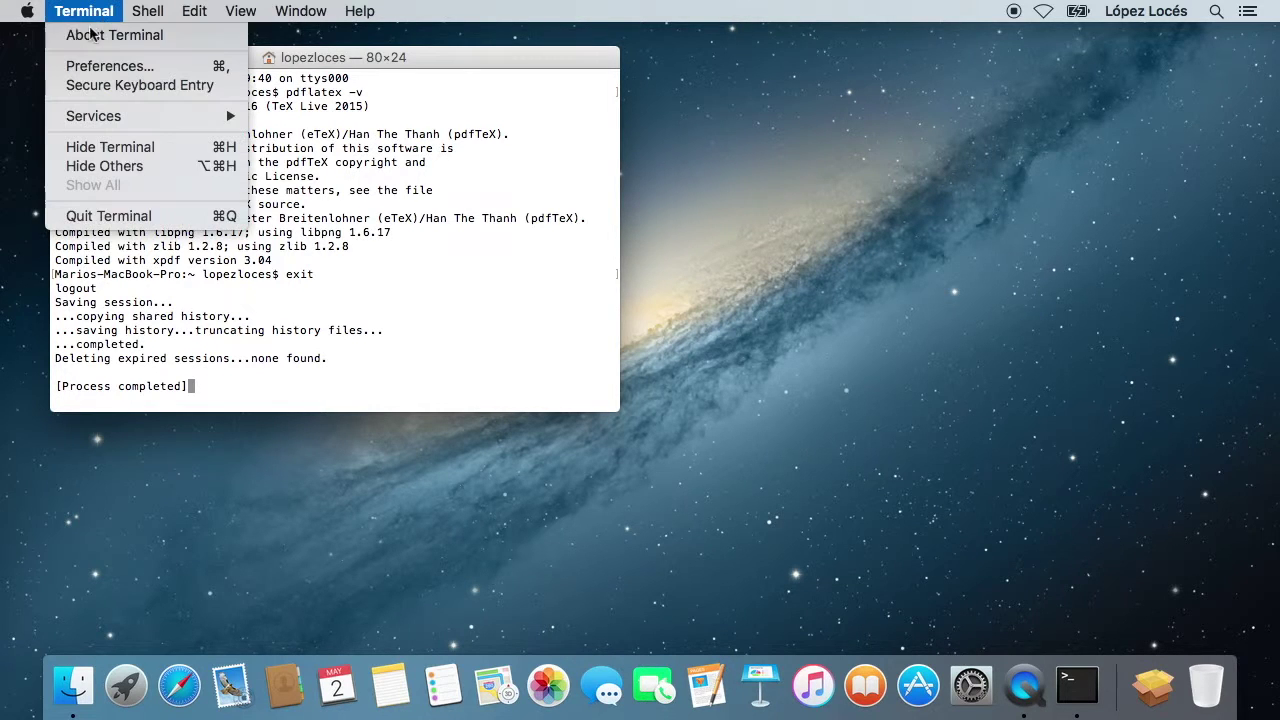
pyautogui.click(101, 218)
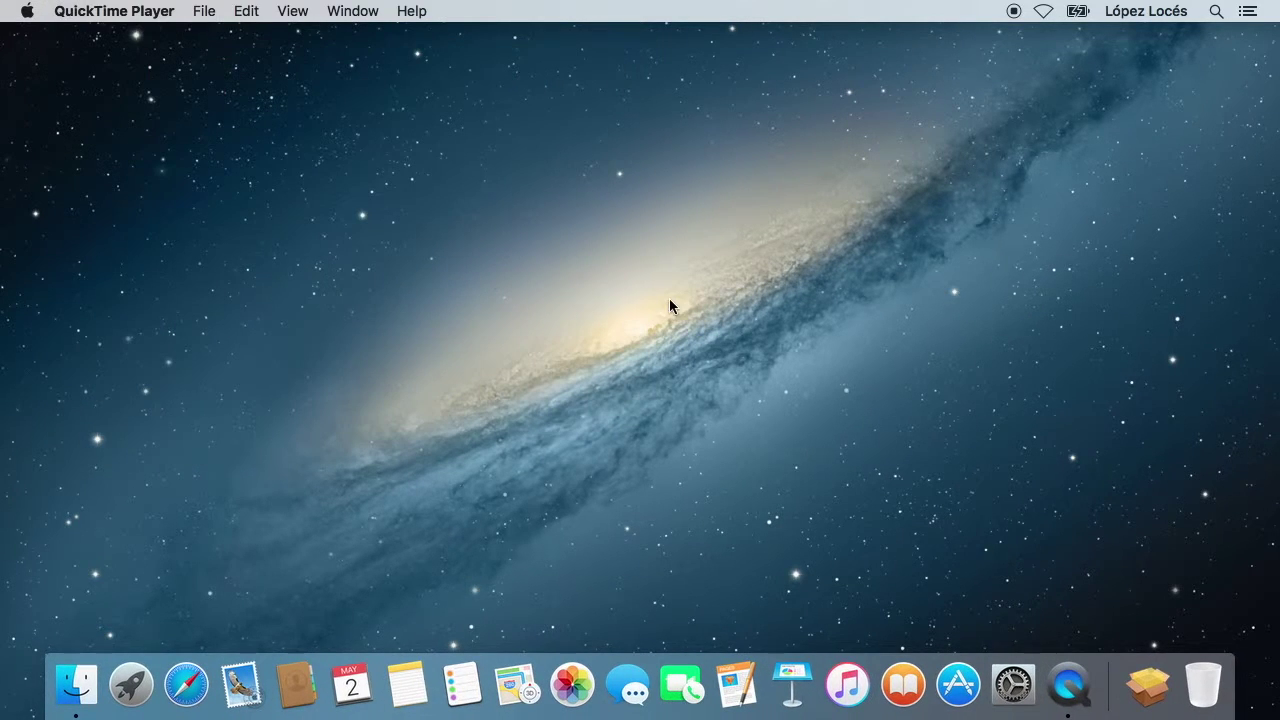